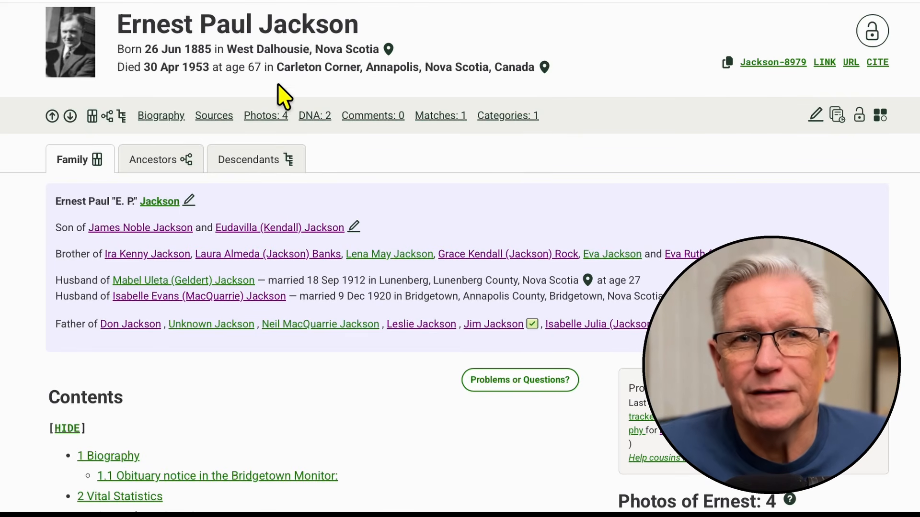
- Open the person profile for editing and go to its biography text
left_click(815, 118)
scroll(213, 315, "down", 8)
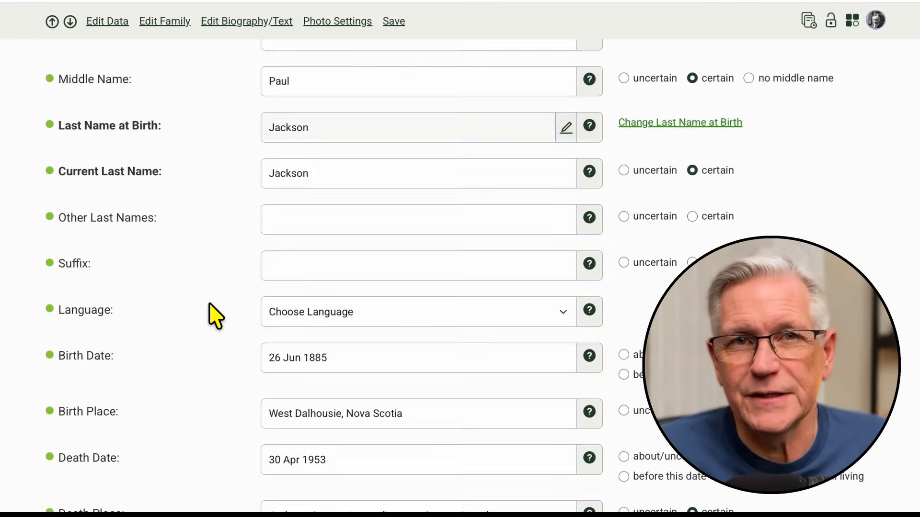
scroll(213, 315, "down", 10)
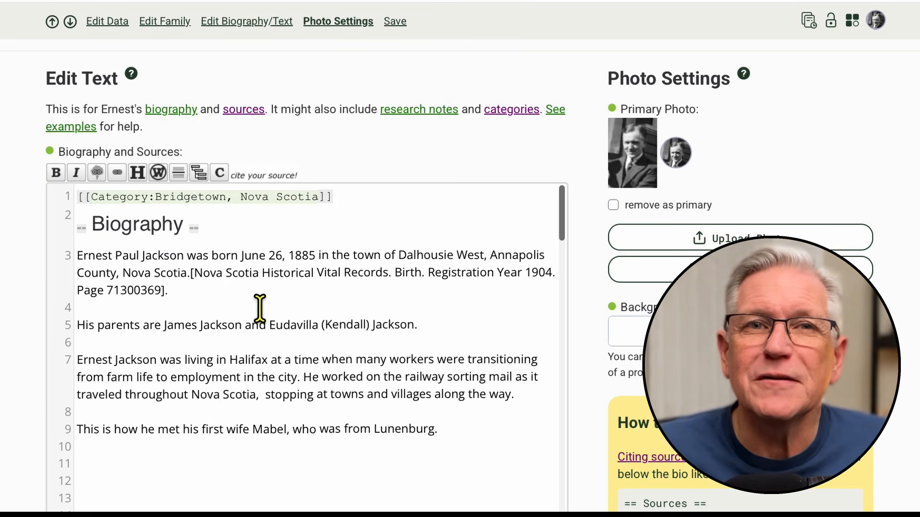
- Examine the Biography heading, the birth record citation and the sentence about the parents in the biography text
left_click_drag(208, 226, 55, 222)
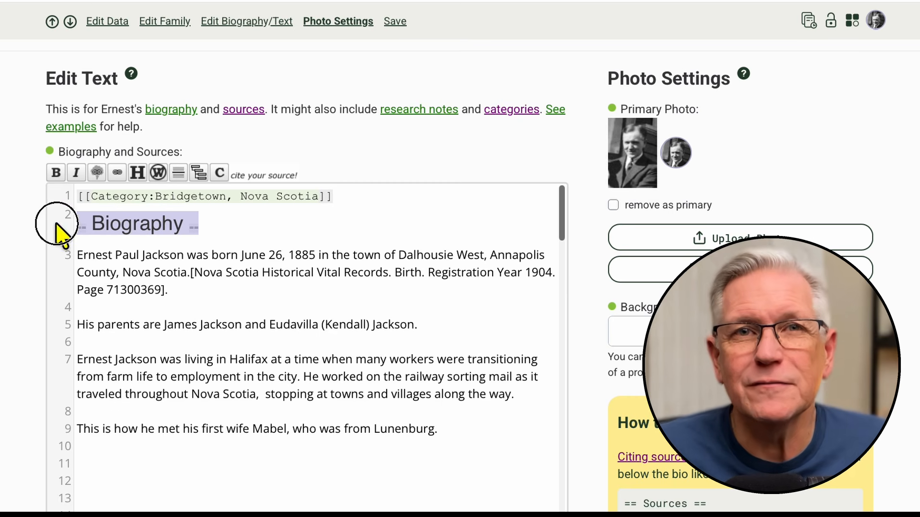
left_click(177, 291)
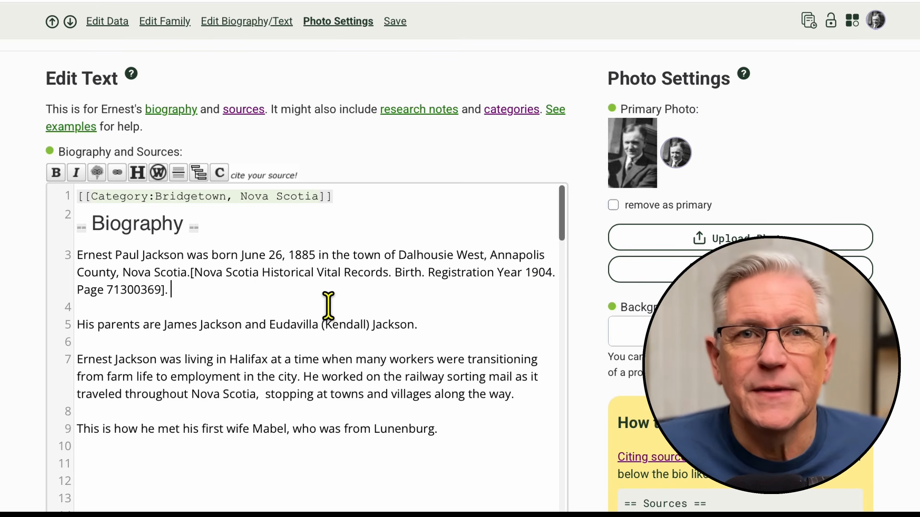
left_click(191, 272)
left_click_drag(191, 273, 170, 290)
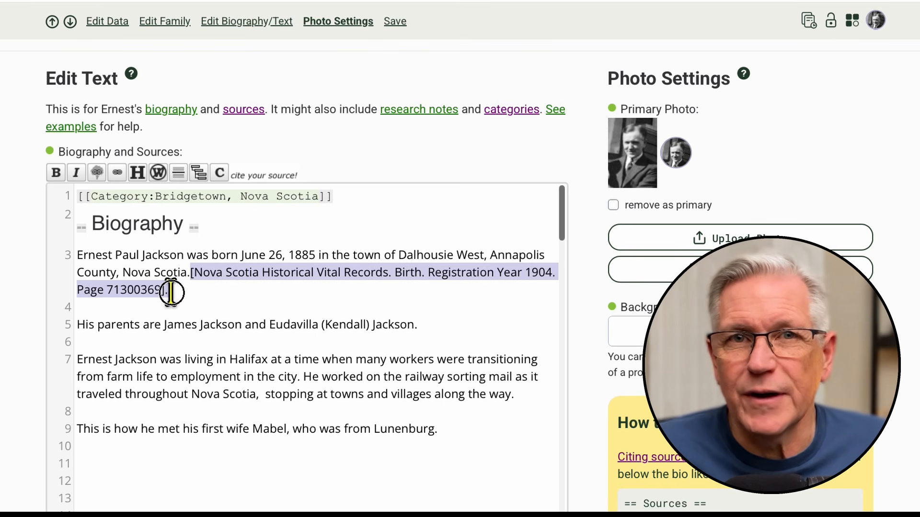
left_click(261, 300)
left_click_drag(75, 325, 430, 324)
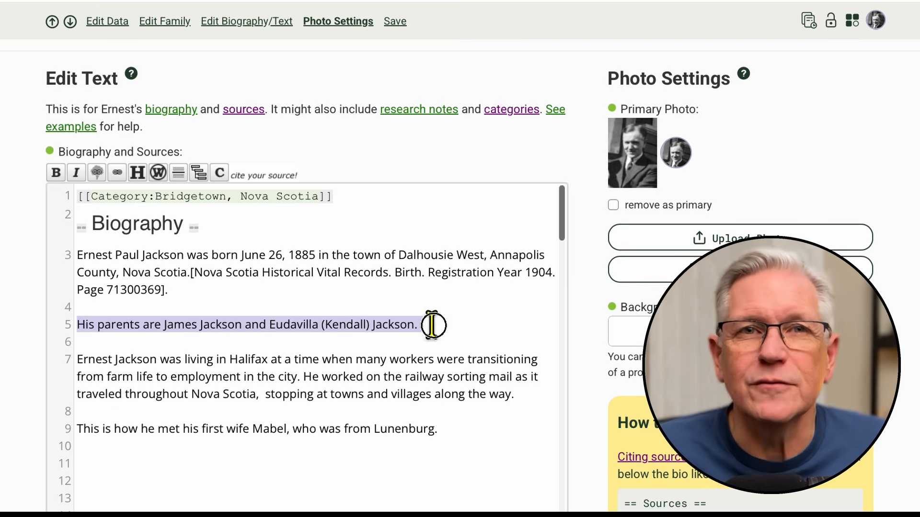
left_click(458, 322)
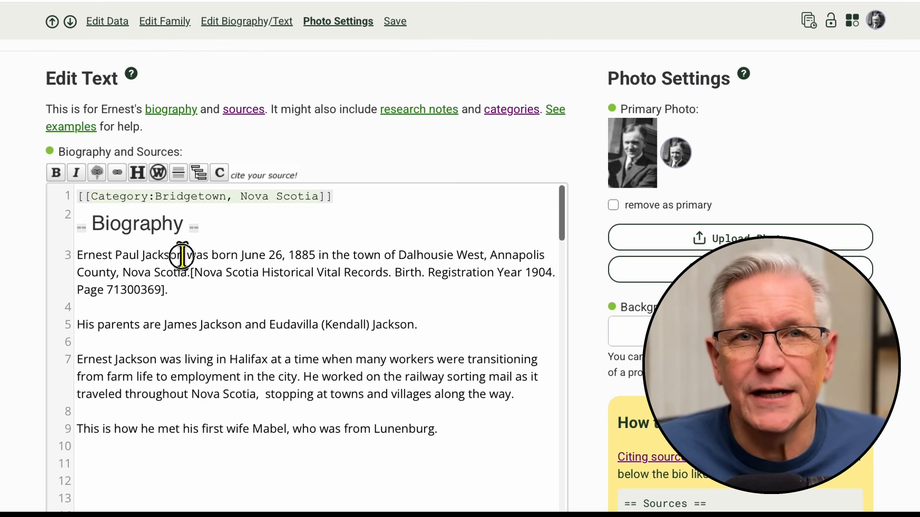
- Bold the person's full name at the start of the biography and preview the formatted profile text
left_click_drag(183, 254, 73, 263)
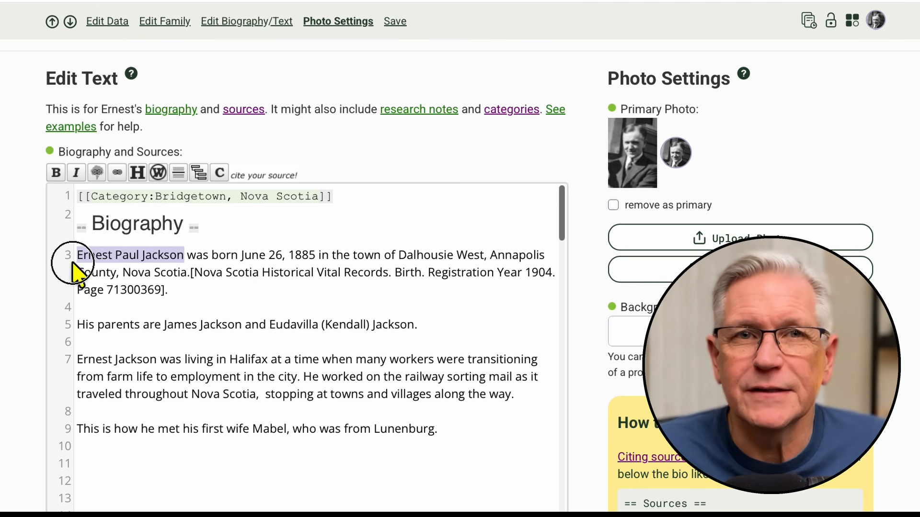
left_click(56, 173)
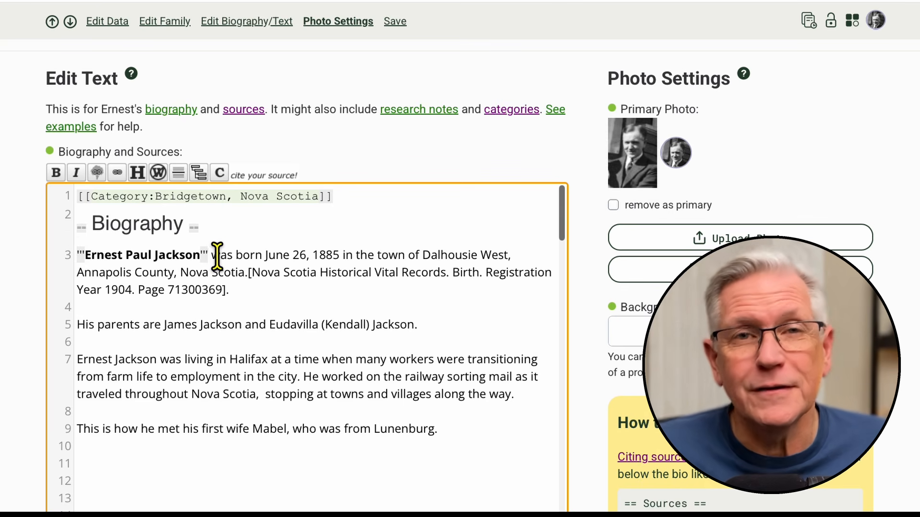
scroll(185, 343, "down", 20)
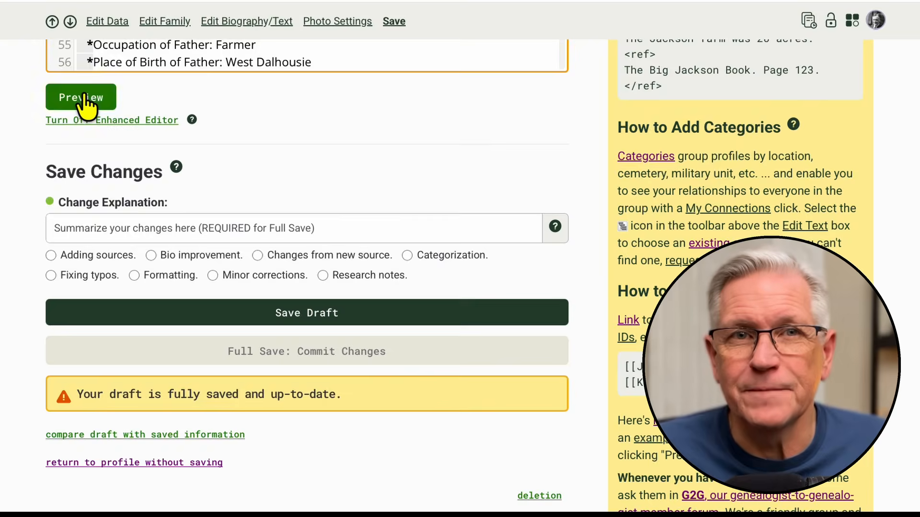
left_click(83, 99)
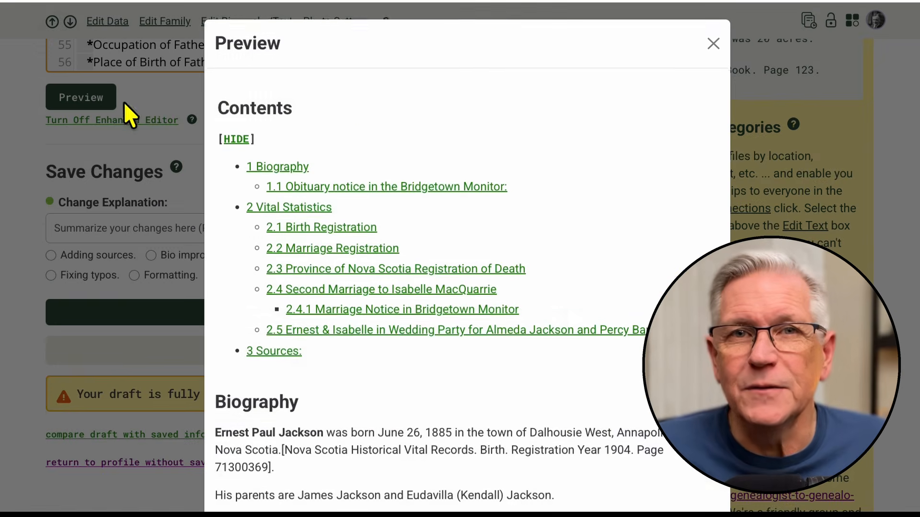
scroll(463, 191, "down", 2)
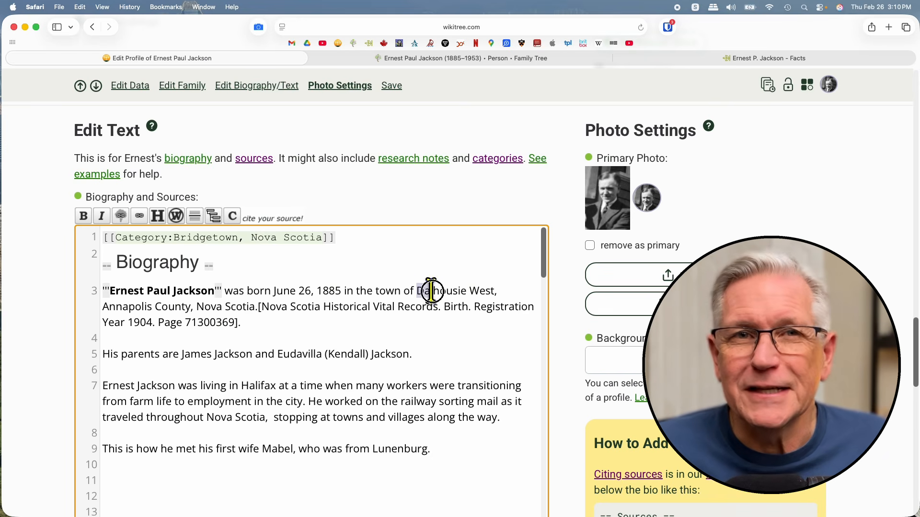
- Italicize the town name Dalhousie West in the opening birth sentence
left_click_drag(431, 291, 495, 292)
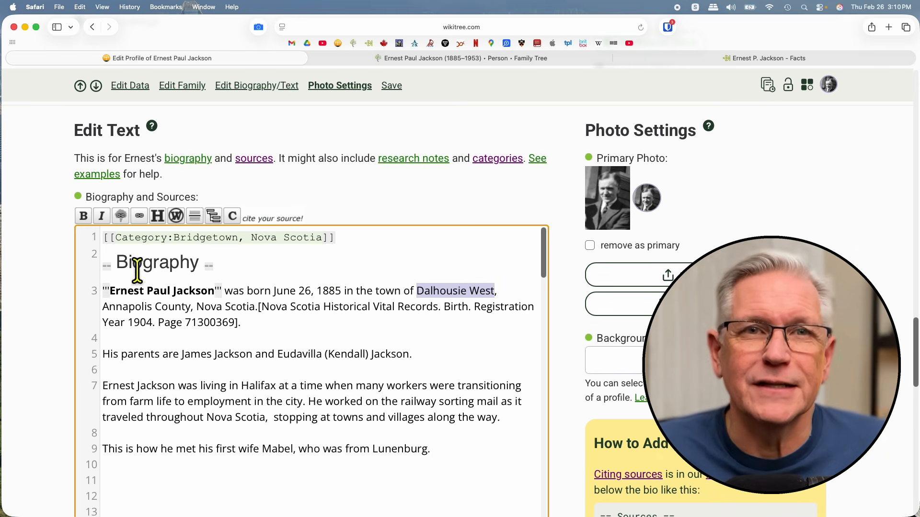
left_click(102, 216)
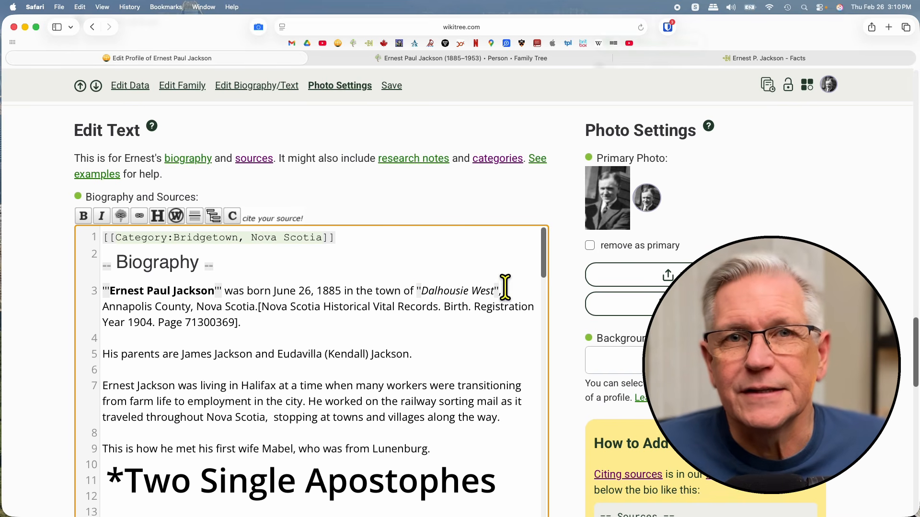
- Write apostrophe markup around Dalhousie West for bold and around Nova Scotia for italics in the birth sentence
left_click(404, 306)
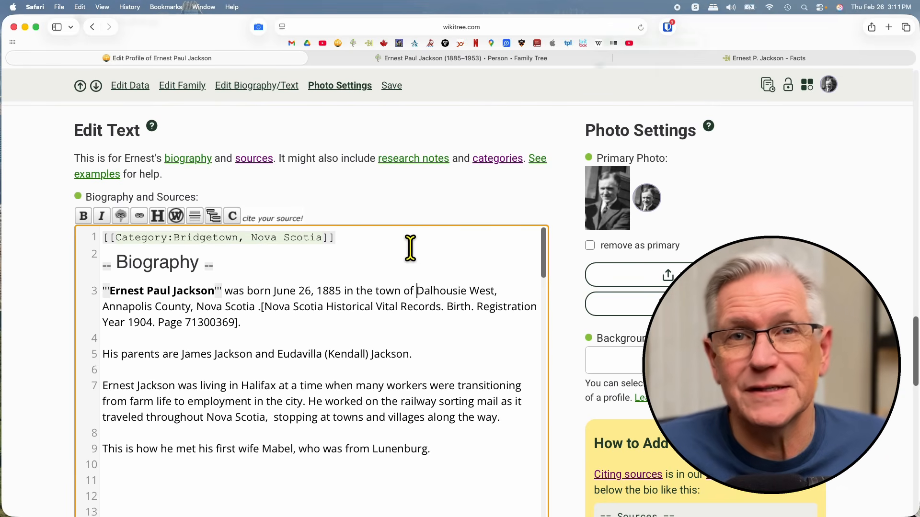
type("'''")
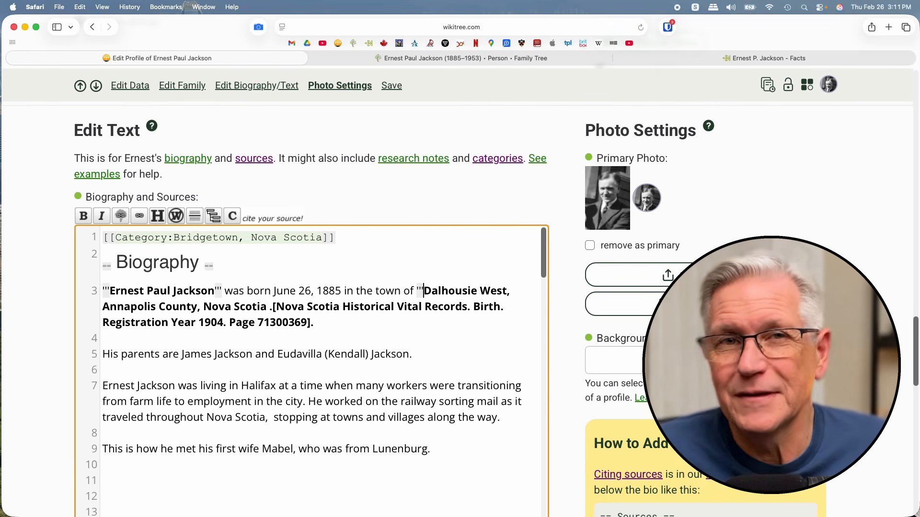
left_click(507, 291)
type("'''")
left_click(203, 306)
type("''")
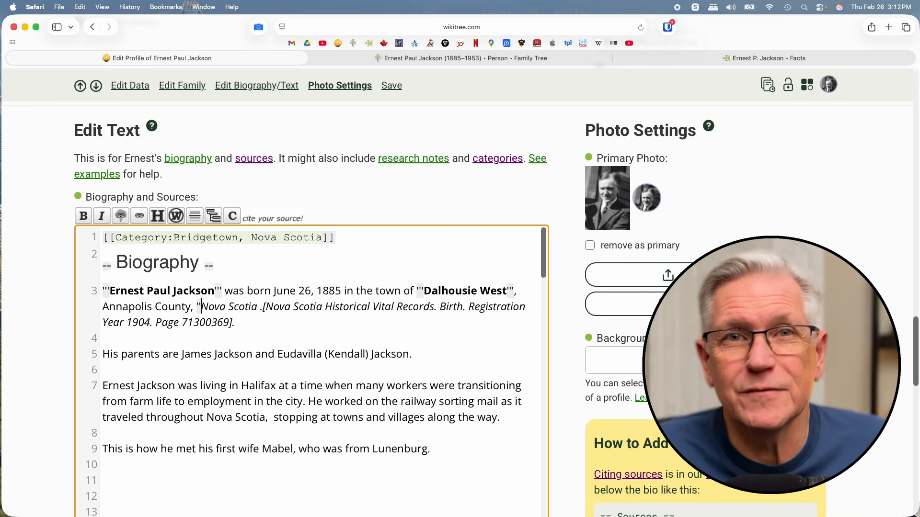
left_click(257, 306)
type("''")
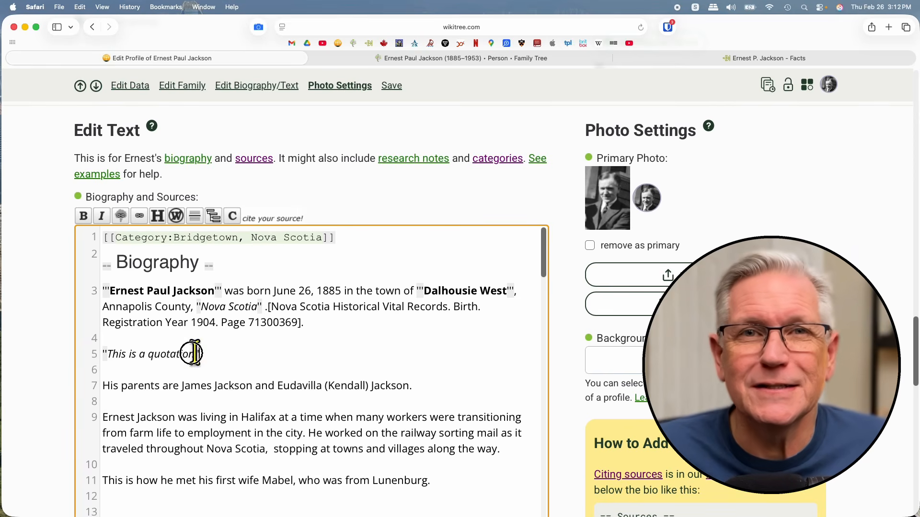
- Apply nowiki markup to the line ''This is a quotation'' and preview the biography
left_click_drag(194, 353, 98, 364)
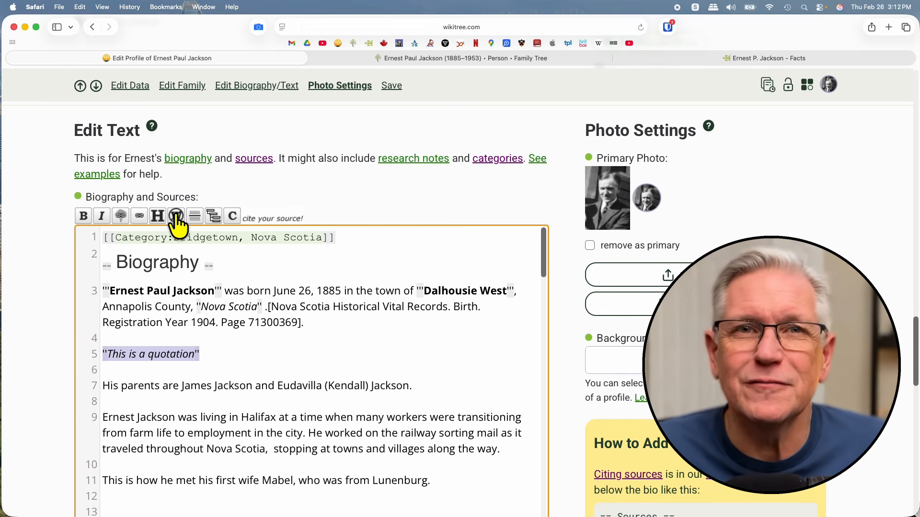
left_click(176, 216)
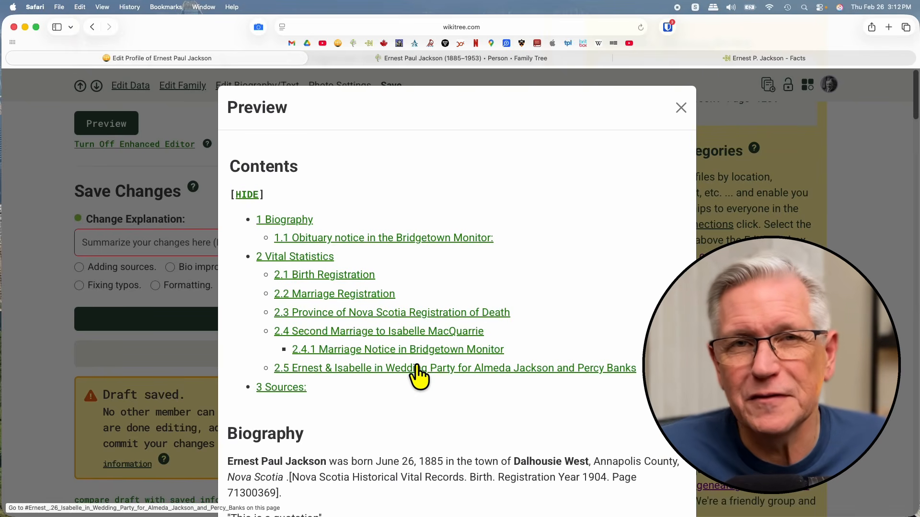
scroll(438, 360, "down", 3)
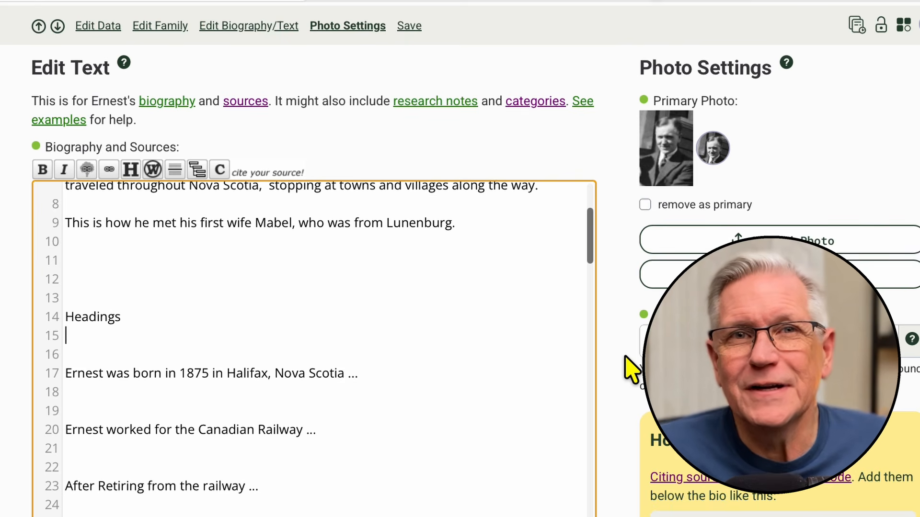
- Turn the Headings line into a level-one heading by enclosing it in single equals signs
key("Up")
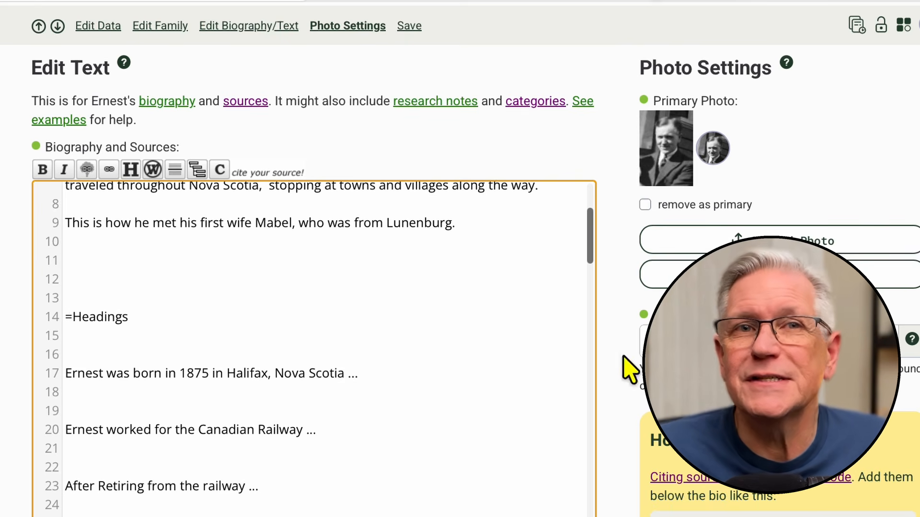
left_click(133, 318)
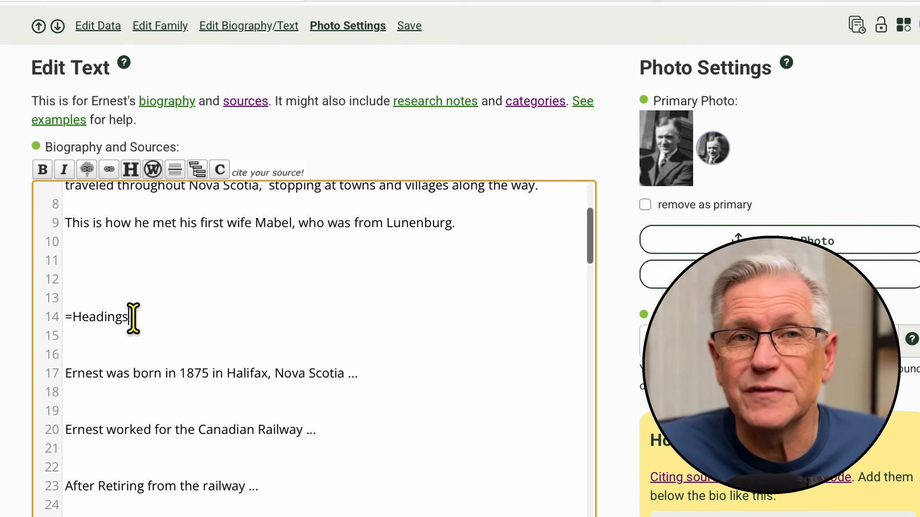
type("=")
- Add a level-two and a level-three sample heading, both reading Heading, beneath the Headings line
left_click(106, 362)
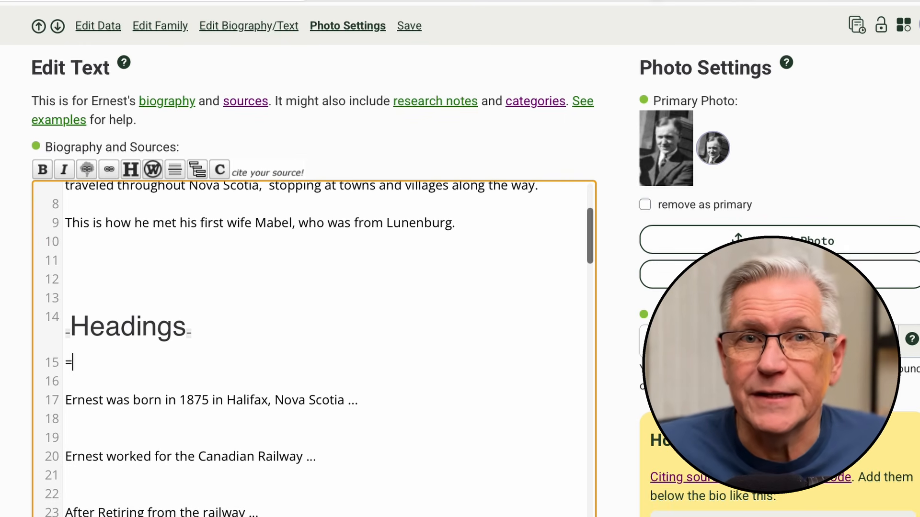
type("==Heading")
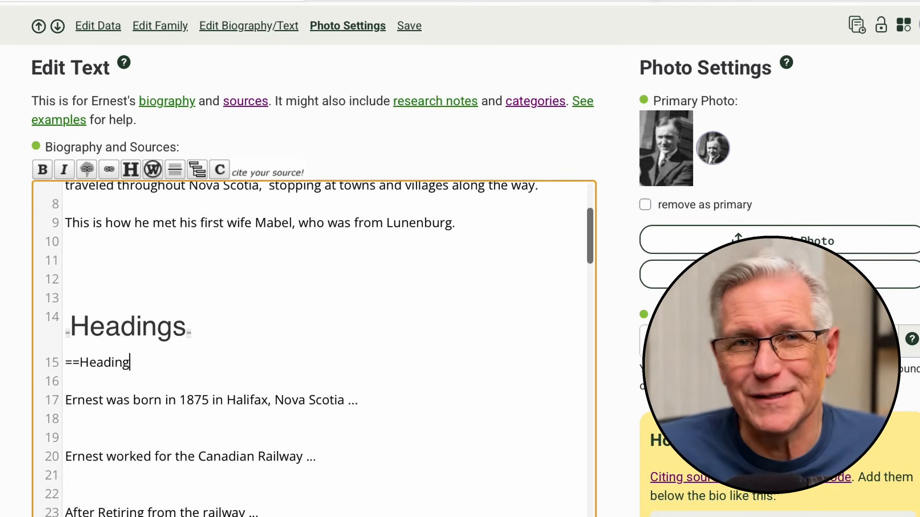
type("==")
key("Return")
type("===Hea")
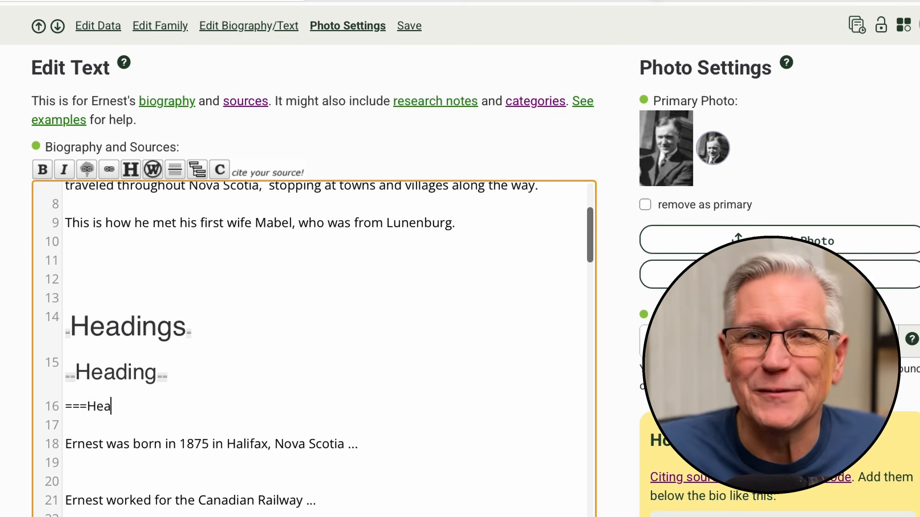
type("ding===")
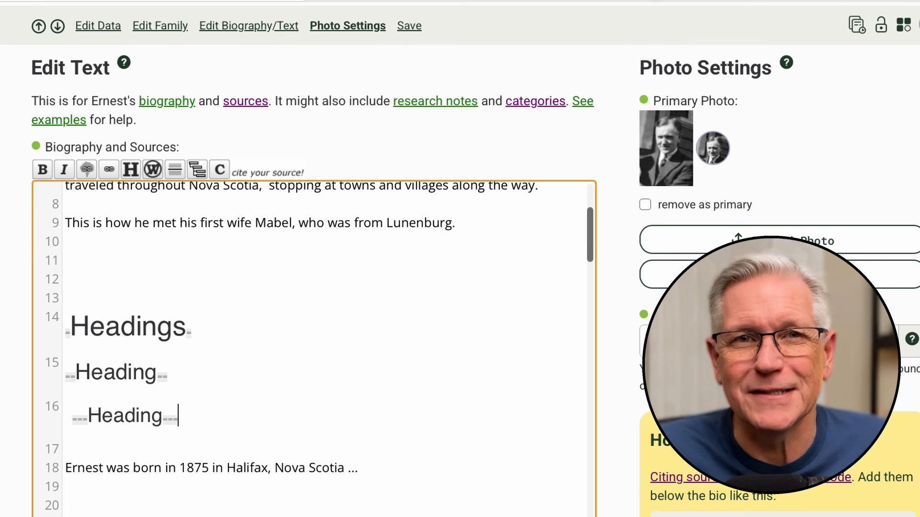
- Delete the three sample headings from the biography text
scroll(279, 362, "down", 1)
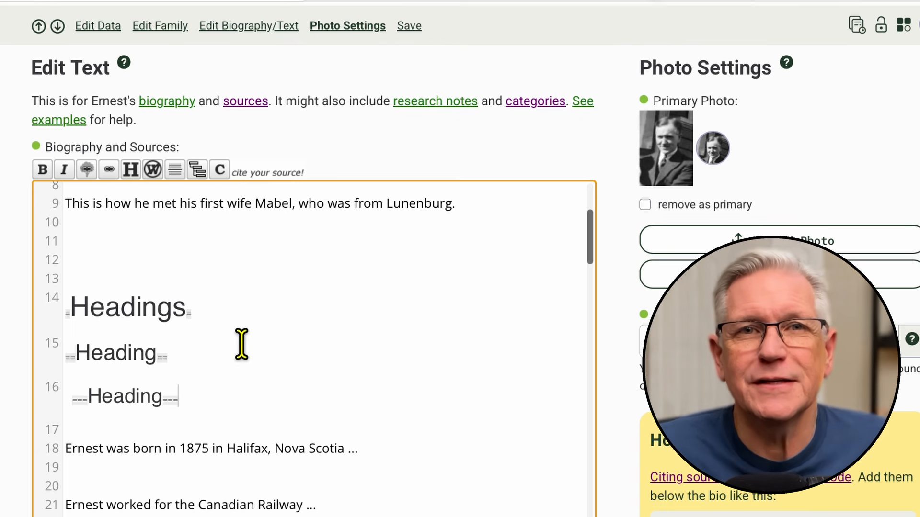
left_click(77, 340, "shift")
left_click(62, 305, "shift")
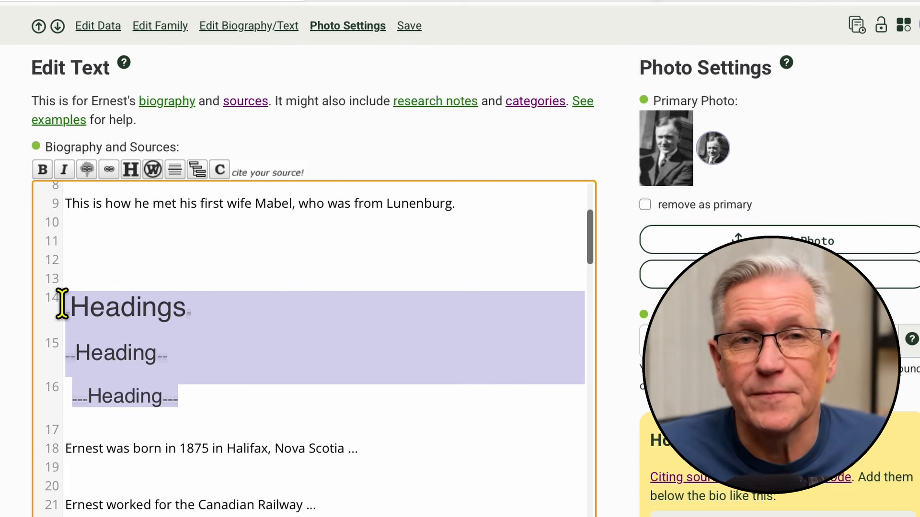
key("Delete")
- Add the level-two headings Early Life above the birth sentence and Career above the Canadian Railway sentence
type("==Earl")
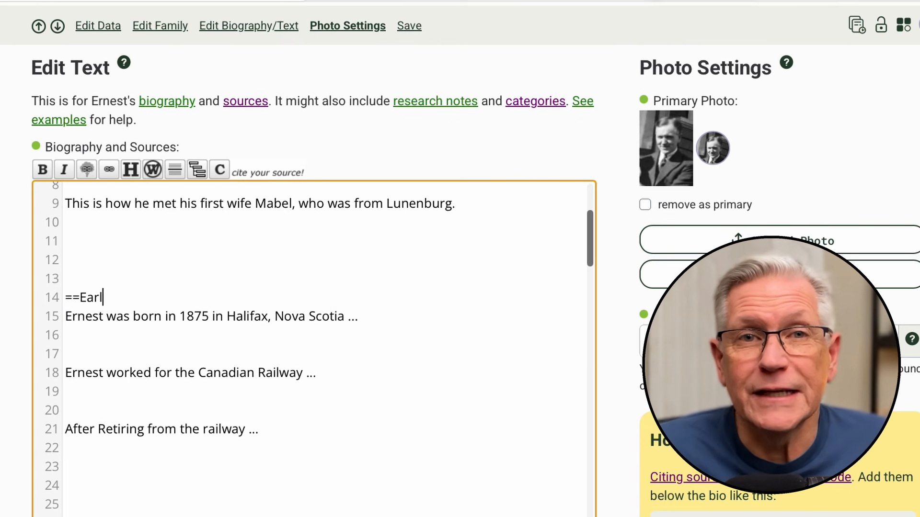
type("y Life==")
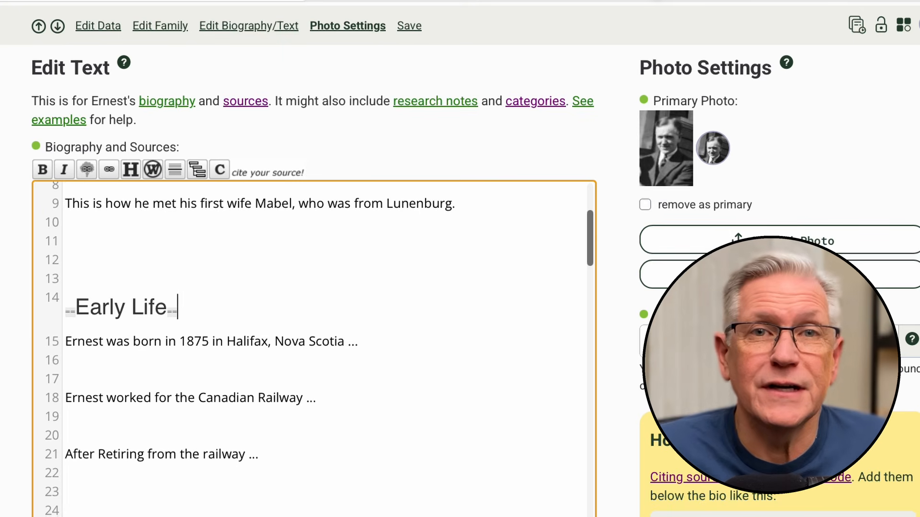
left_click(108, 370)
type("==Career==")
- Add the level-three heading Railway Employment directly beneath the Career heading
key("Return")
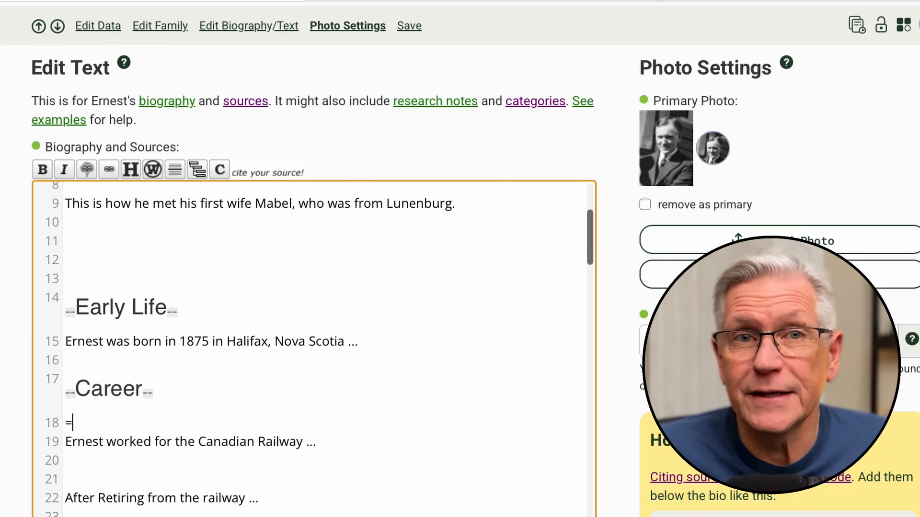
type("=Railway Employment==")
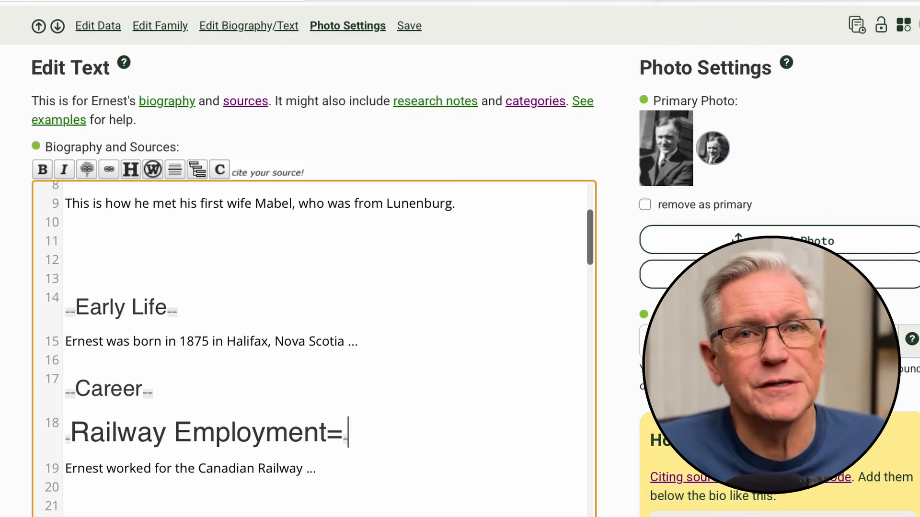
left_click(72, 434)
type("==")
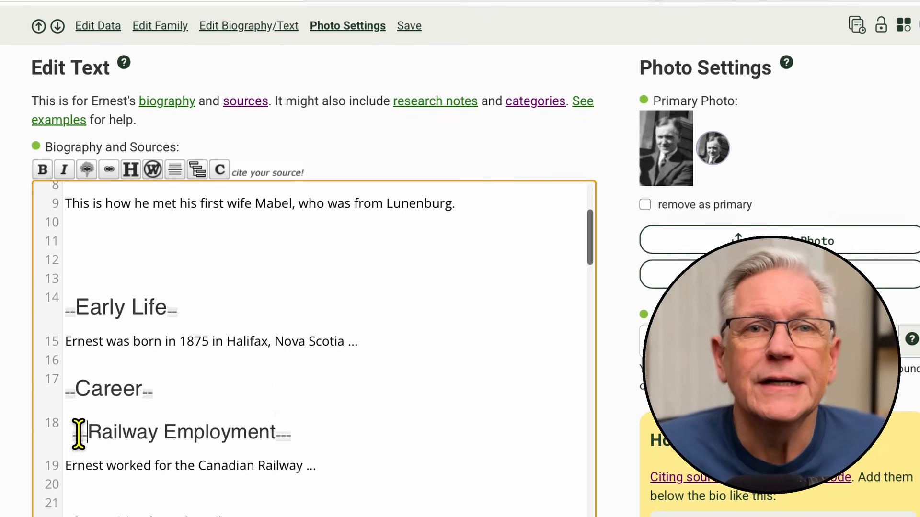
- Add the level-three heading Later Years above the railway retirement sentence and check the previewed table of contents
scroll(290, 394, "down", 2)
left_click(100, 393)
type("===La")
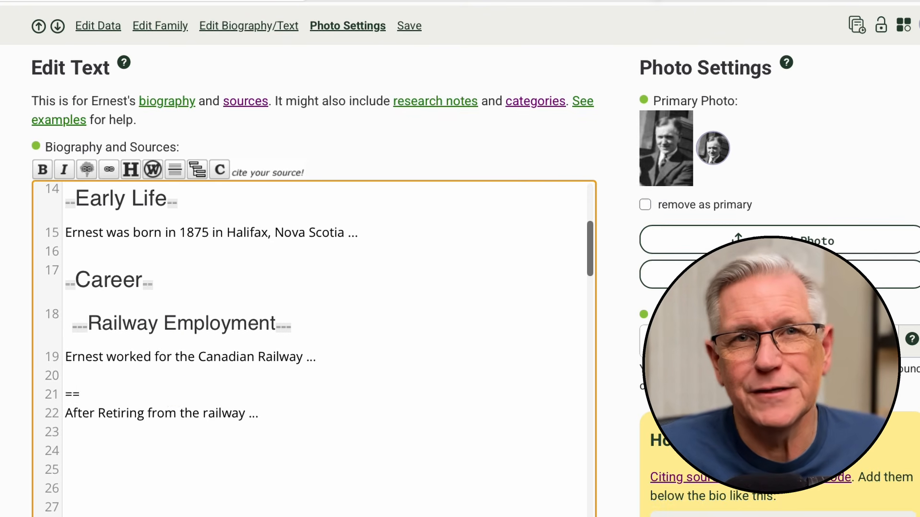
type("ter Years===")
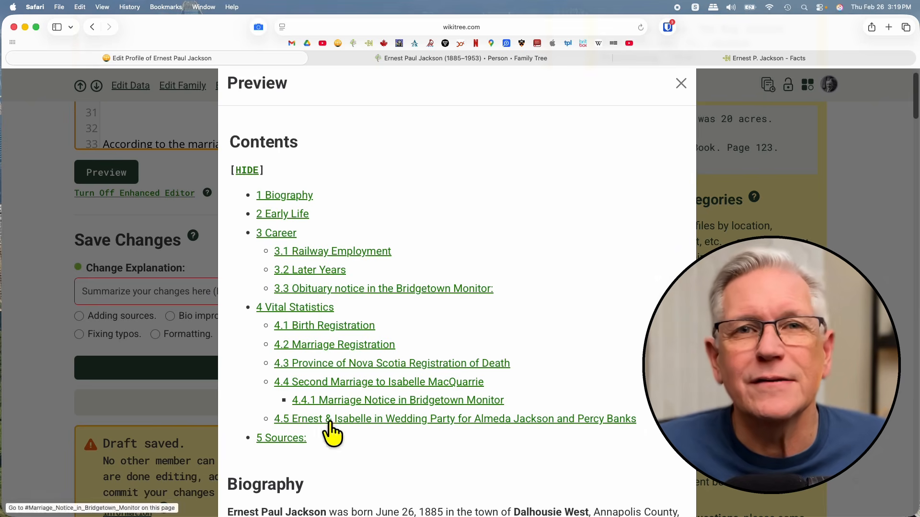
scroll(462, 427, "down", 1)
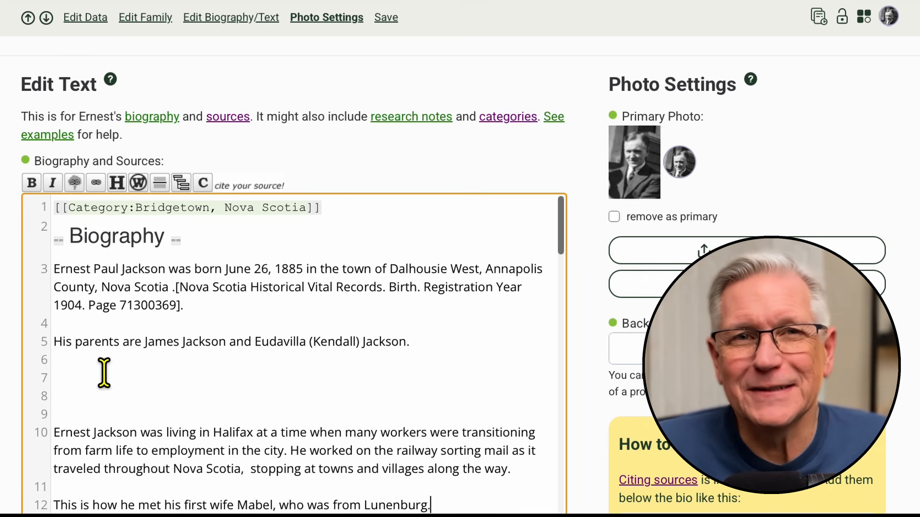
- Turn the father's name in the parents sentence into a profile link with double square brackets
left_click_drag(413, 341, 54, 343)
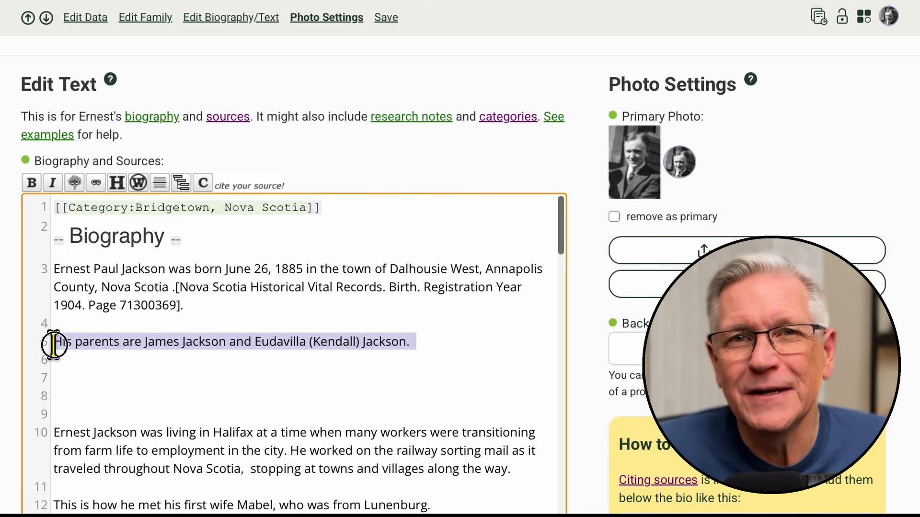
left_click(443, 341)
left_click_drag(143, 342, 226, 343)
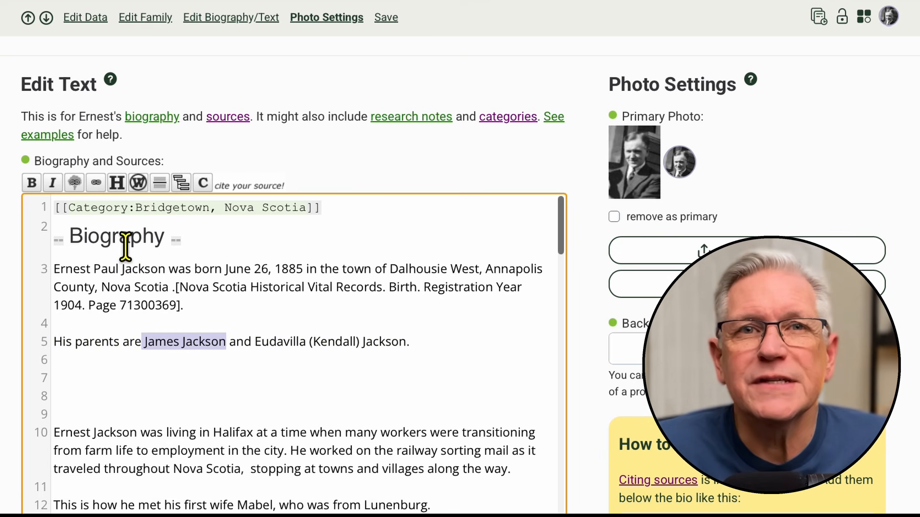
left_click(74, 183)
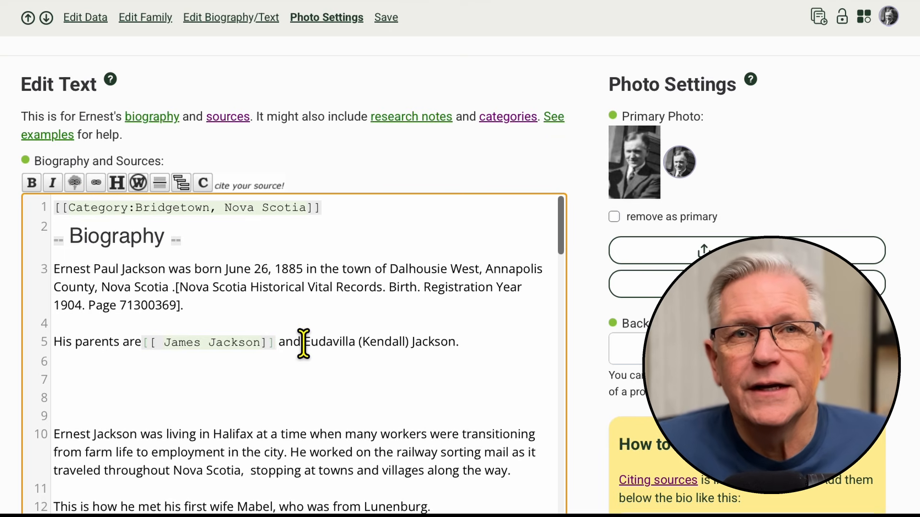
- Copy the father's WikiTree ID from the family section and insert it with a pipe separator before his name inside the link
scroll(167, 250, "up", 15)
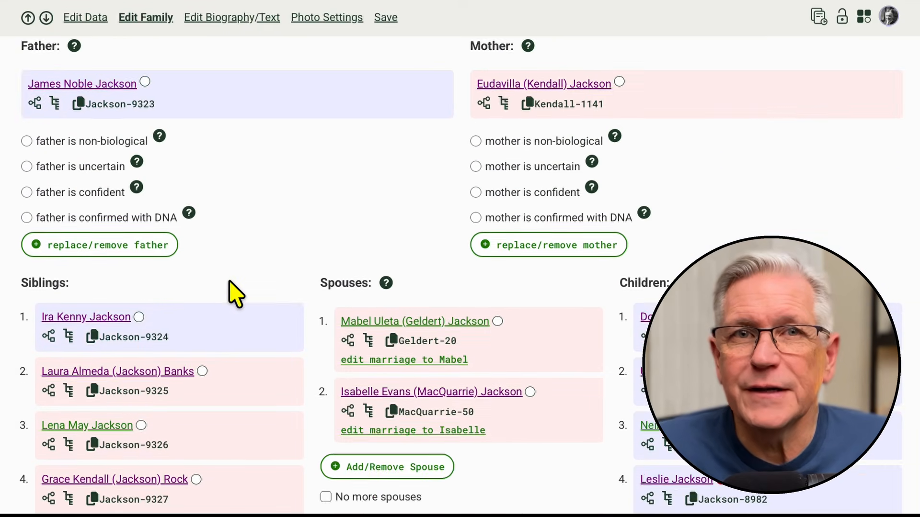
scroll(235, 294, "up", 2)
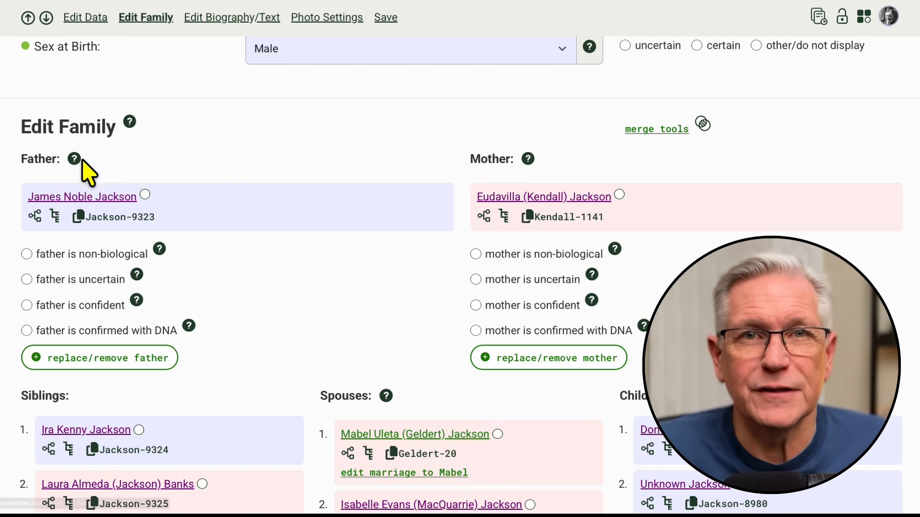
left_click(121, 220)
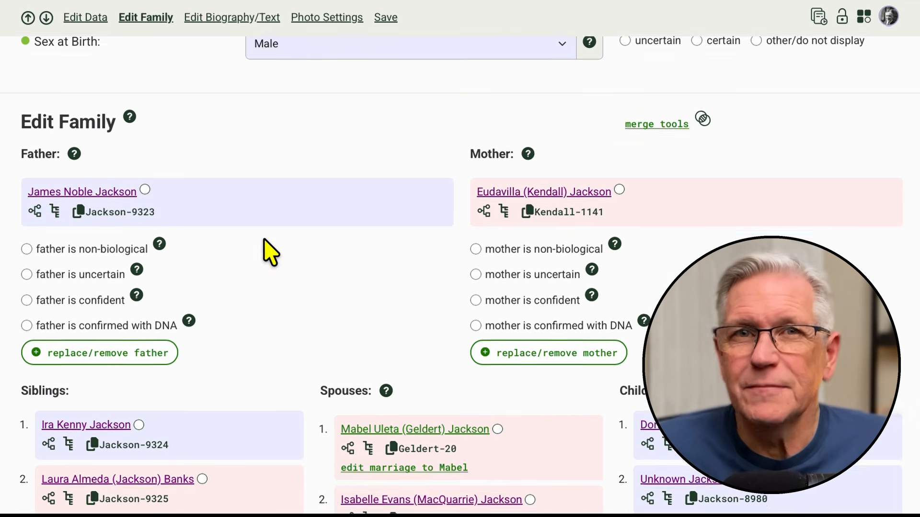
scroll(288, 278, "down", 10)
scroll(297, 293, "down", 6)
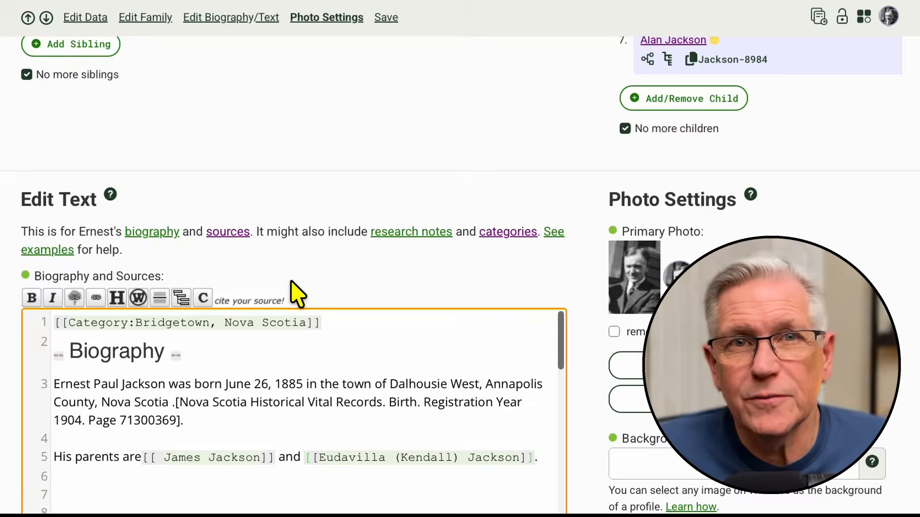
left_click(165, 312)
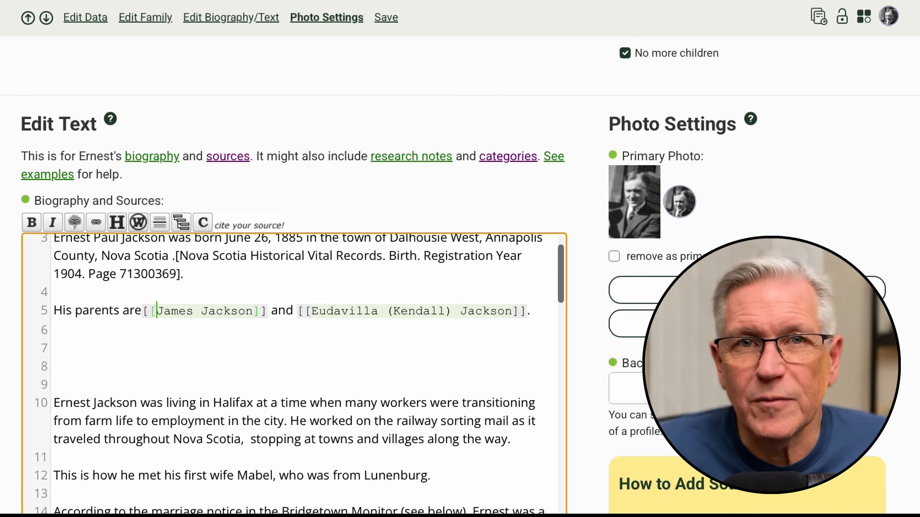
key("ctrl+v")
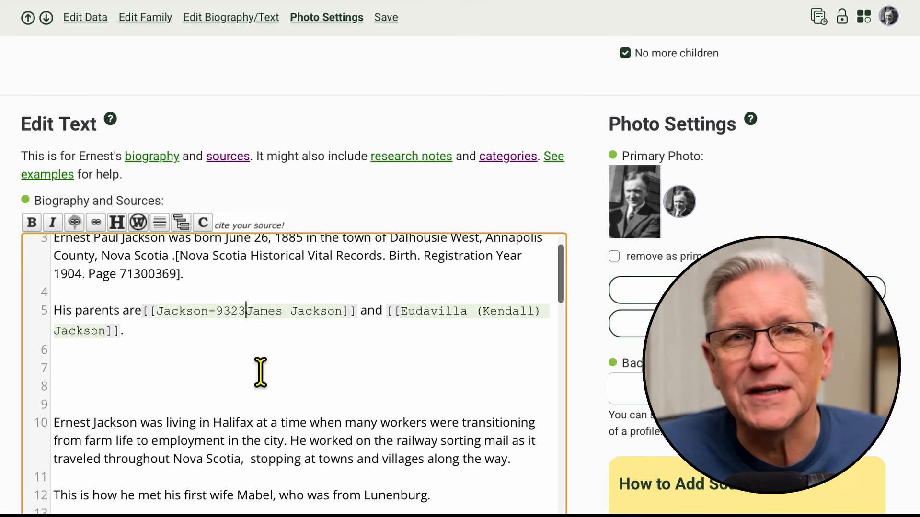
type("|")
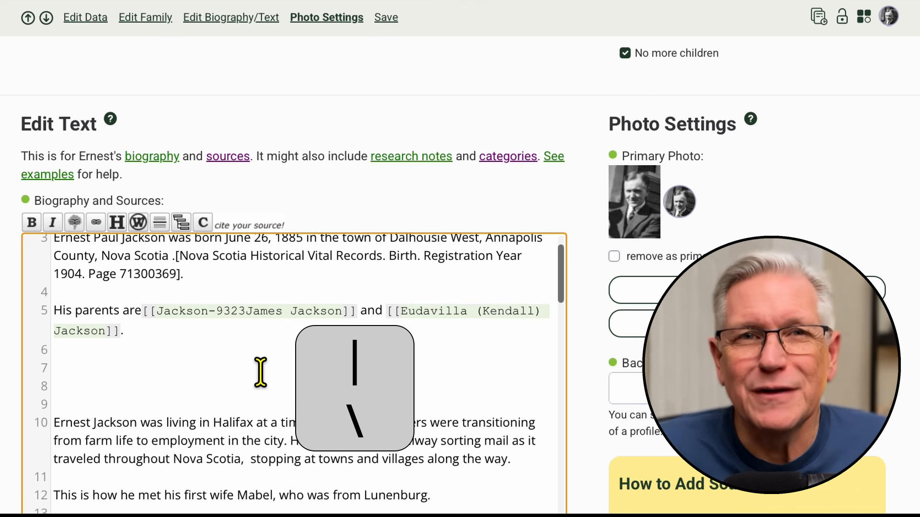
type("|")
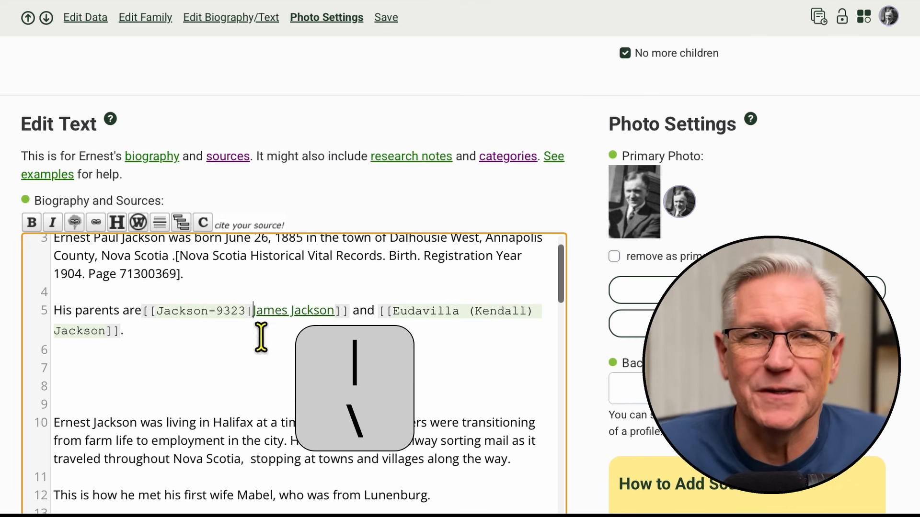
left_click(277, 359)
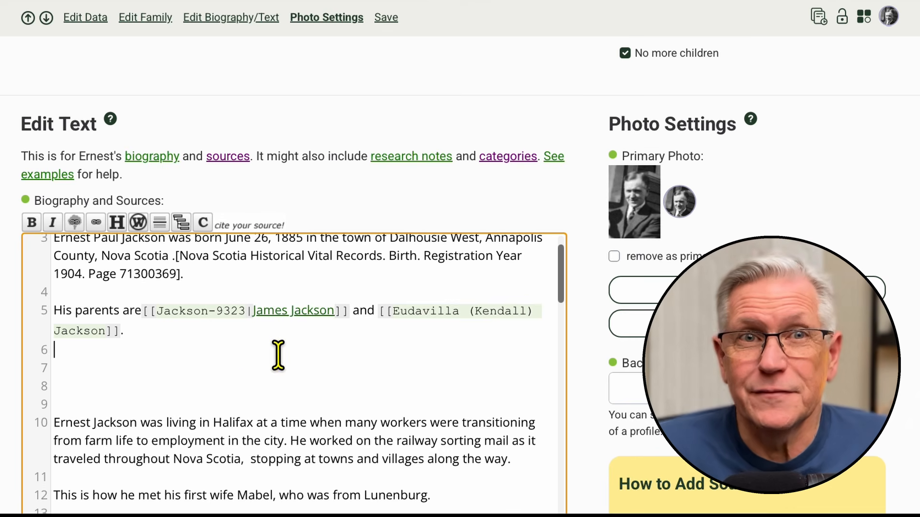
- Add the father's nickname in quotation marks between his first name and surname in the link's display text
left_click_drag(156, 310, 246, 314)
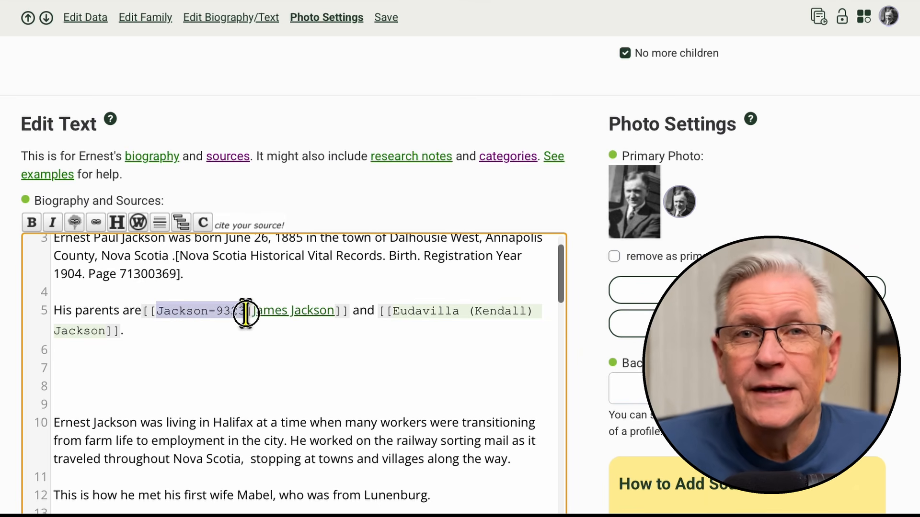
left_click(268, 352)
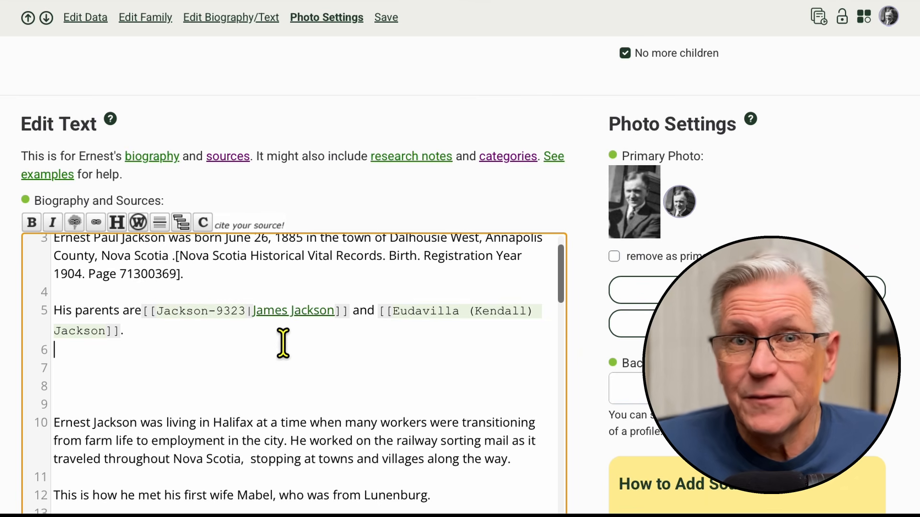
left_click(289, 310)
type("\"Jimm")
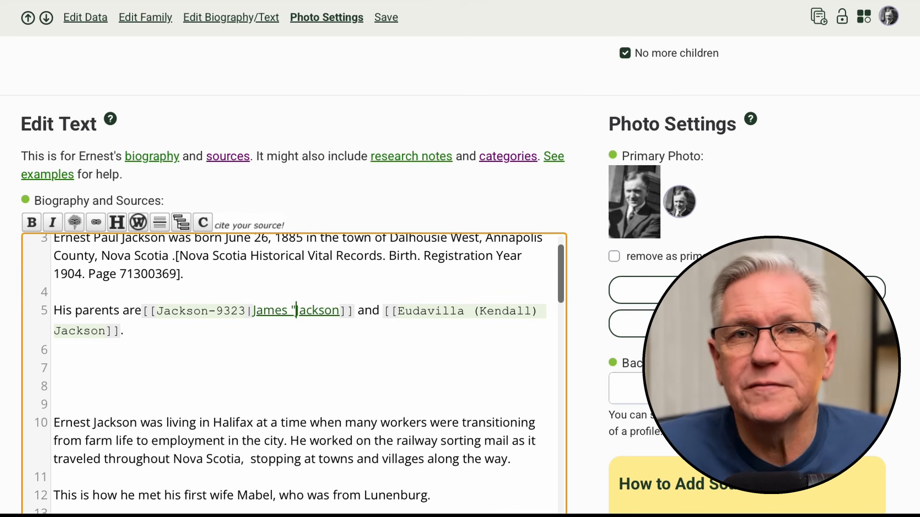
type("ie\"")
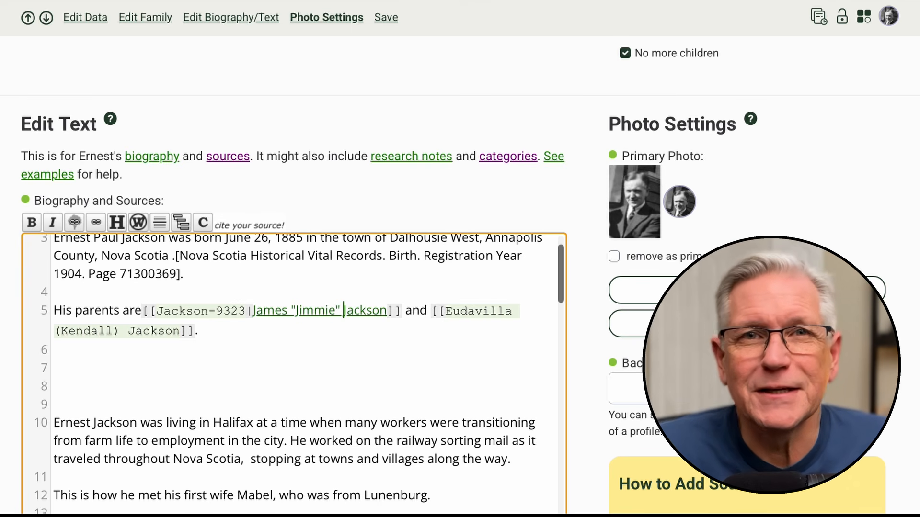
left_click(289, 365)
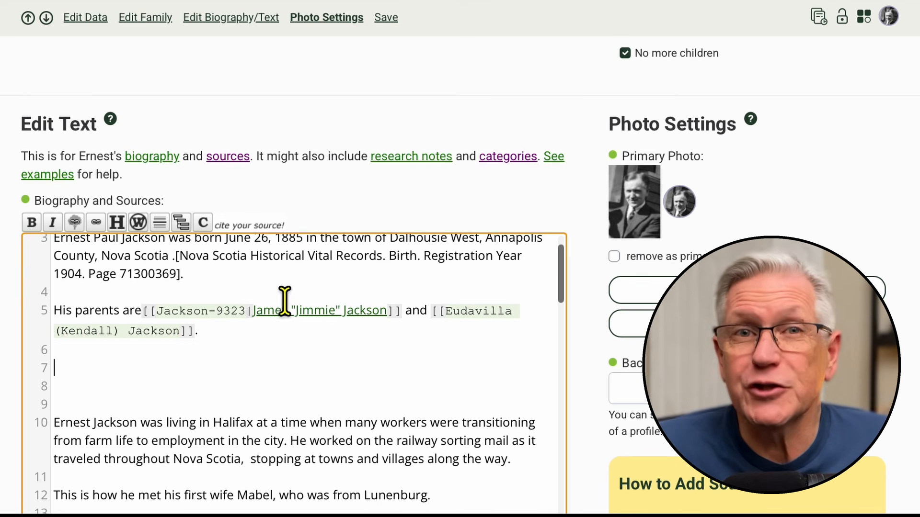
- Copy the mother's WikiTree ID from the family section and insert it with a pipe separator before her name inside the link
left_click(444, 311)
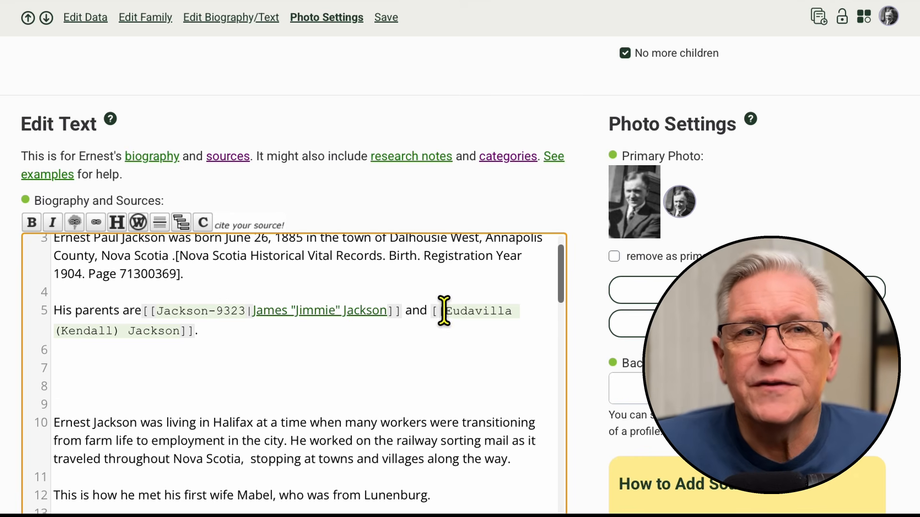
scroll(7, 278, "up", 15)
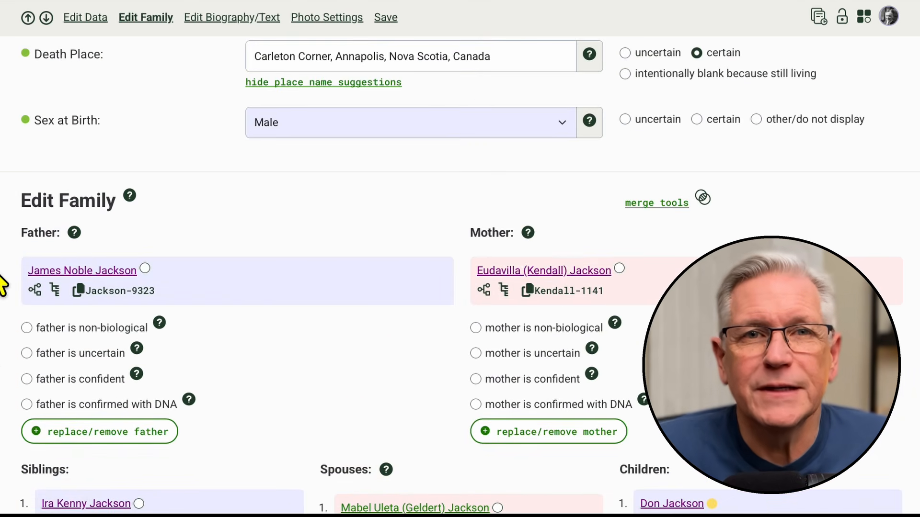
left_click(566, 293)
scroll(7, 326, "down", 8)
scroll(6, 326, "down", 8)
key("ctrl+v")
type("|")
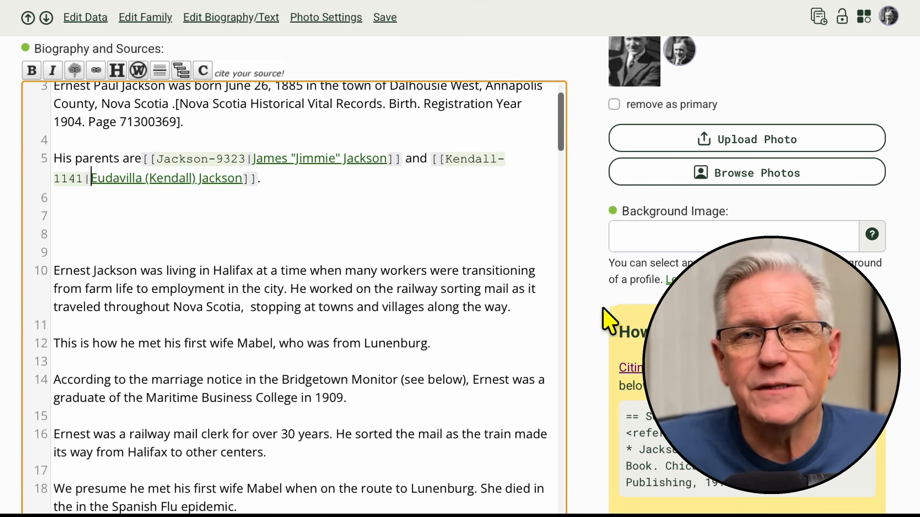
- Examine the sample parent links with WikiTree IDs in the How to Add Links guidance
scroll(613, 319, "down", 3)
scroll(611, 307, "down", 10)
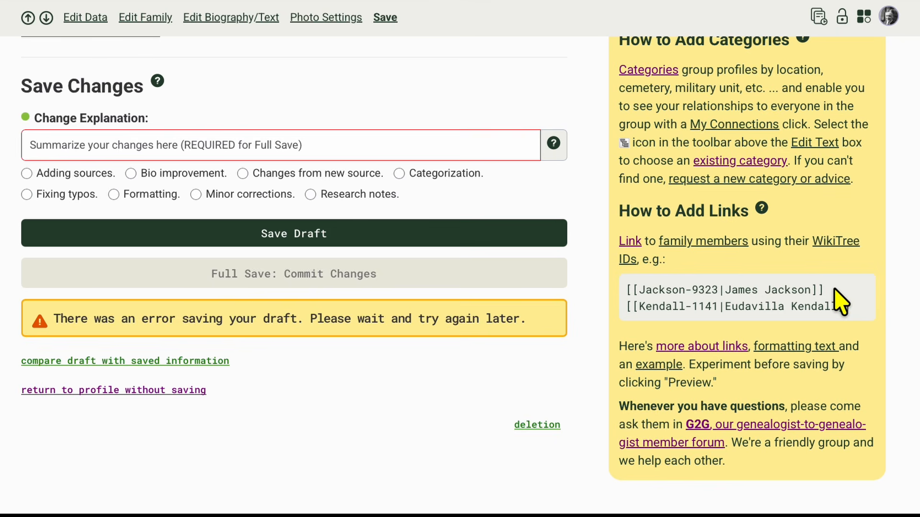
double_click(700, 290)
double_click(697, 306)
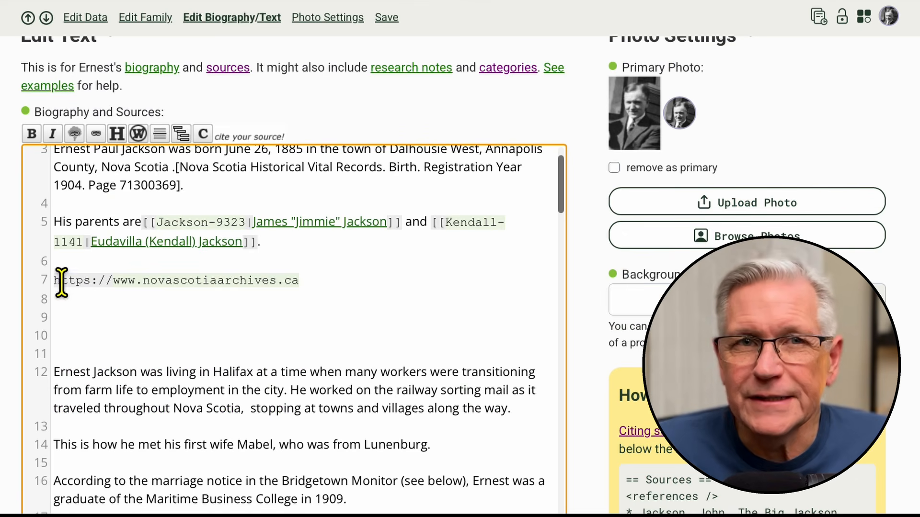
left_click(53, 281)
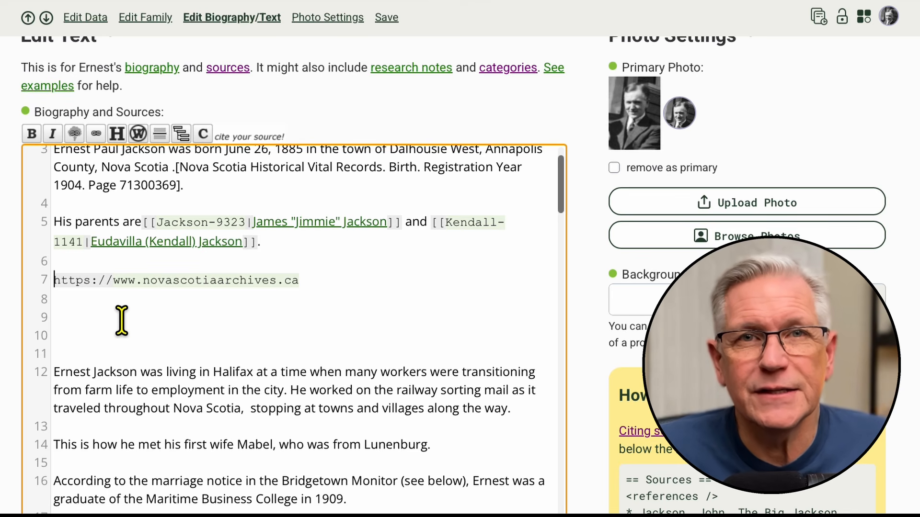
type("[")
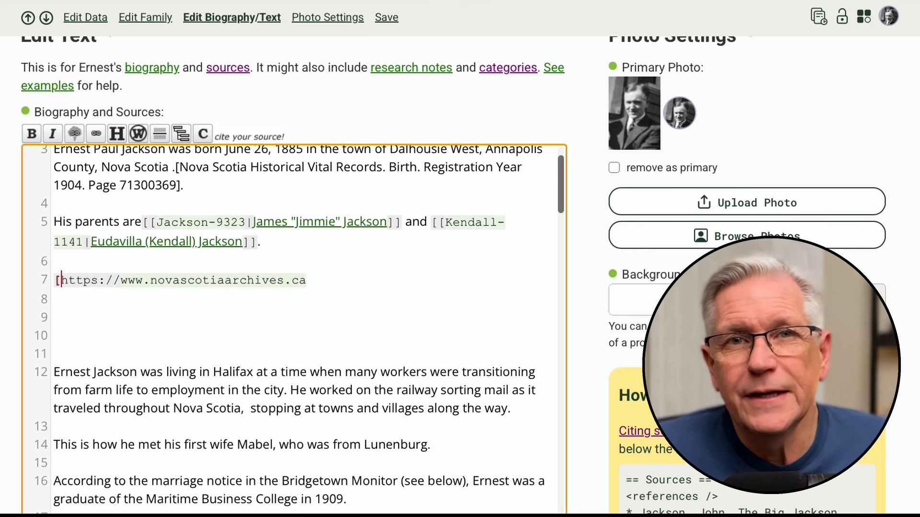
left_click(307, 281)
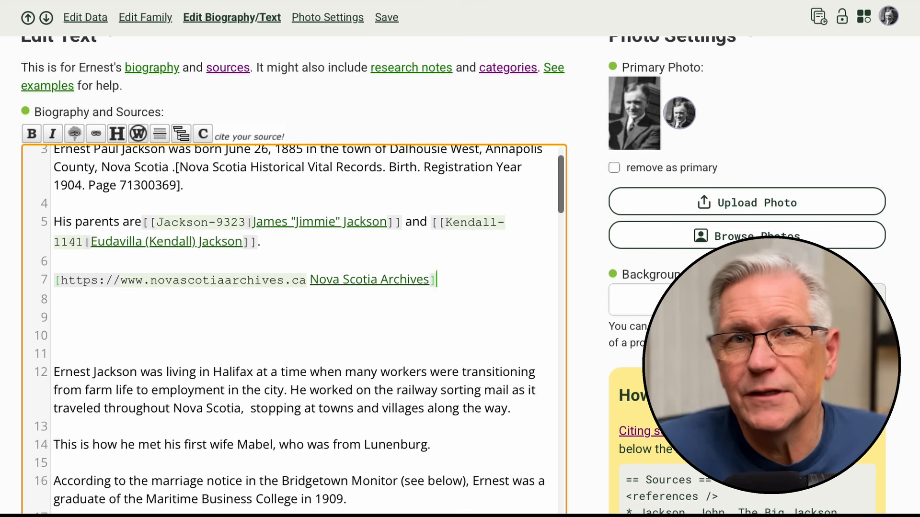
left_click(286, 328)
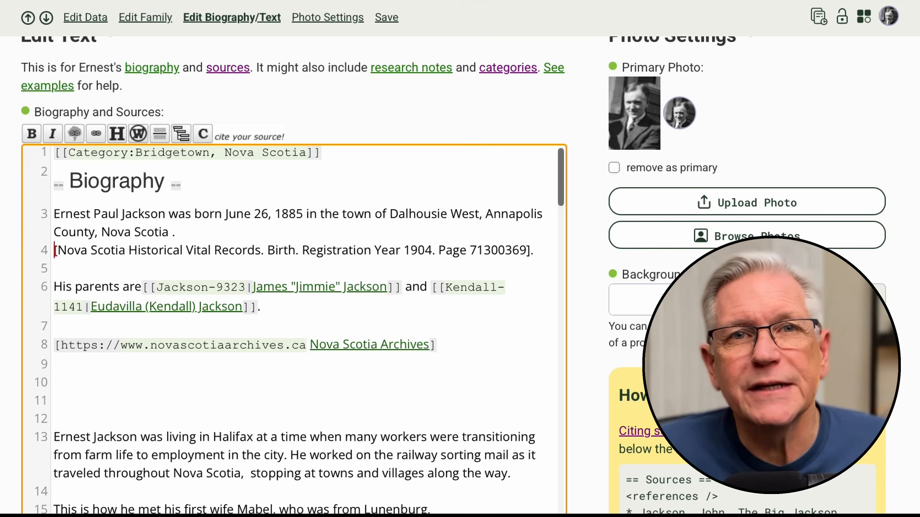
- Remove the stray space before the birth sentence's period and insert reference tags directly after it
left_click(176, 232)
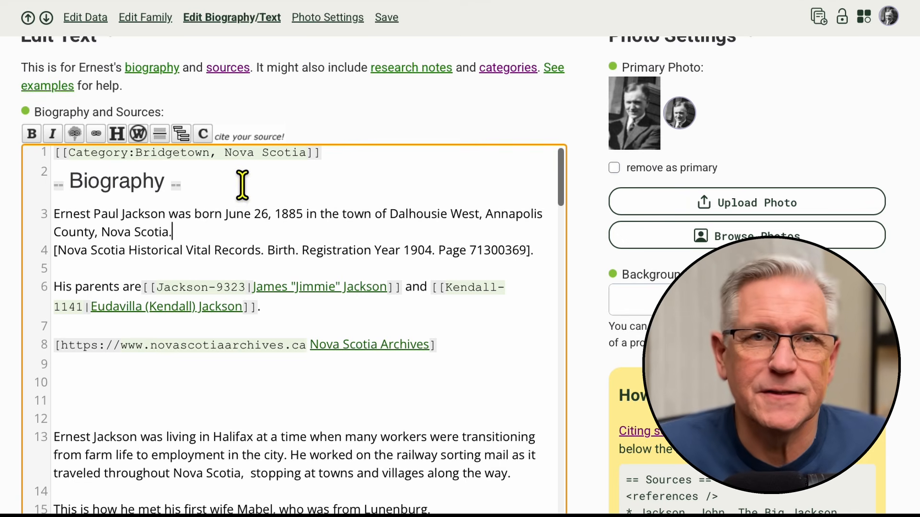
left_click(203, 136)
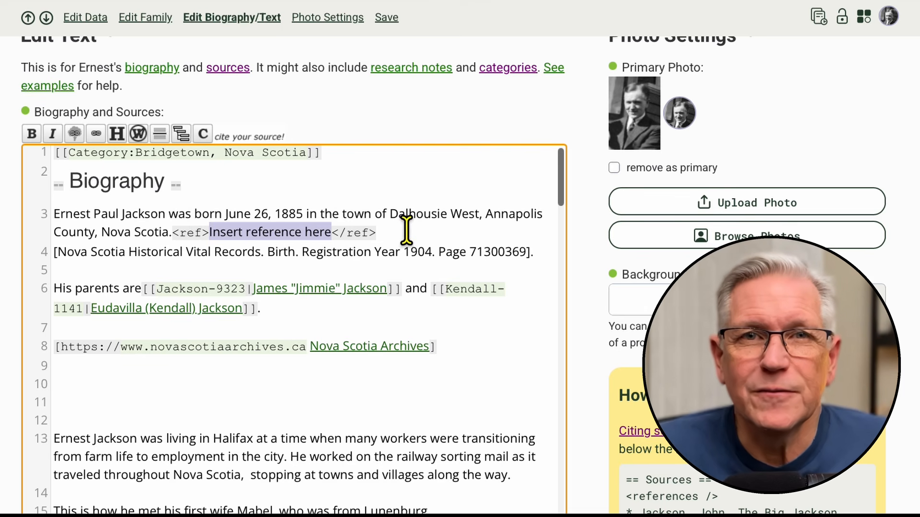
- Replace the placeholder text between the birth sentence's ref tags with the Nova Scotia Historical Vital Records birth citation
left_click(333, 233)
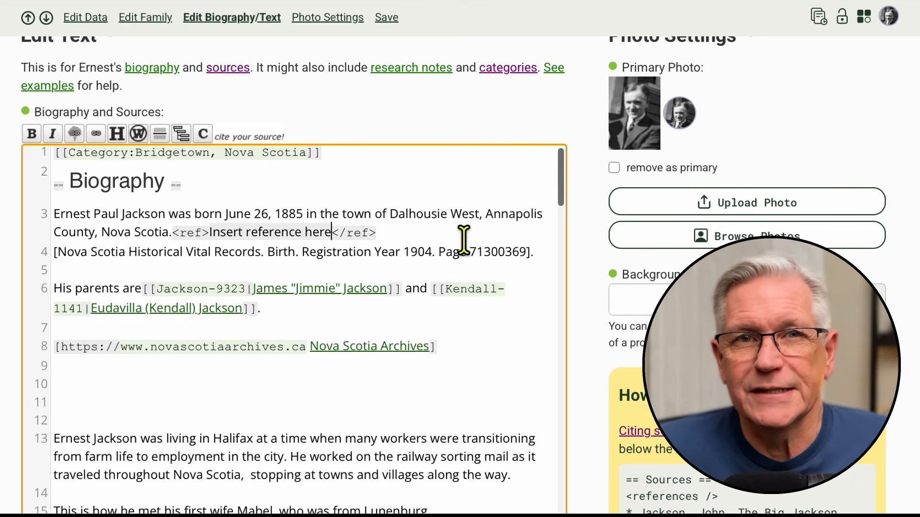
key("BackSpace")
key("BackSpace")
key("BackSpace")
key("BackSpace")
key("BackSpace")
key("BackSpace")
key("BackSpace")
key("BackSpace")
key("BackSpace")
key("BackSpace")
key("BackSpace")
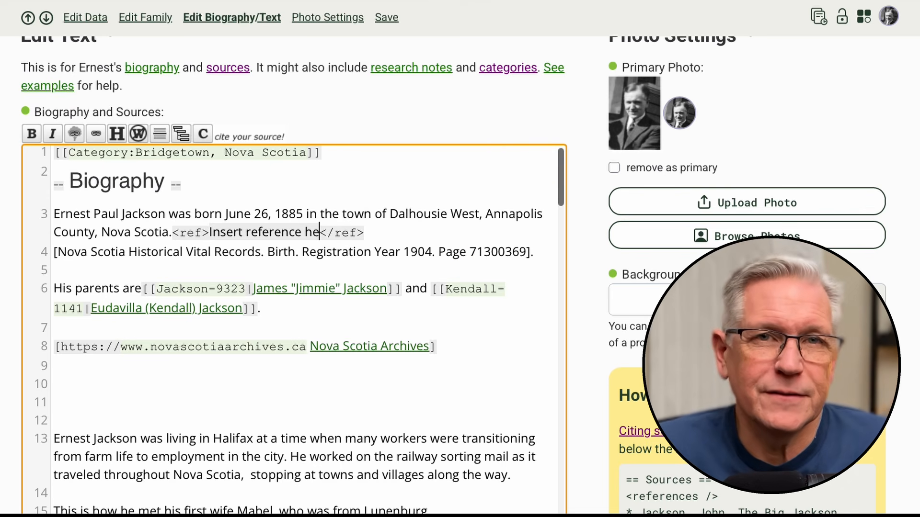
key("BackSpace")
key("BackSpace")
key("BackSpace")
key("BackSpace")
key("BackSpace")
key("BackSpace")
key("BackSpace")
key("BackSpace")
key("BackSpace")
key("BackSpace")
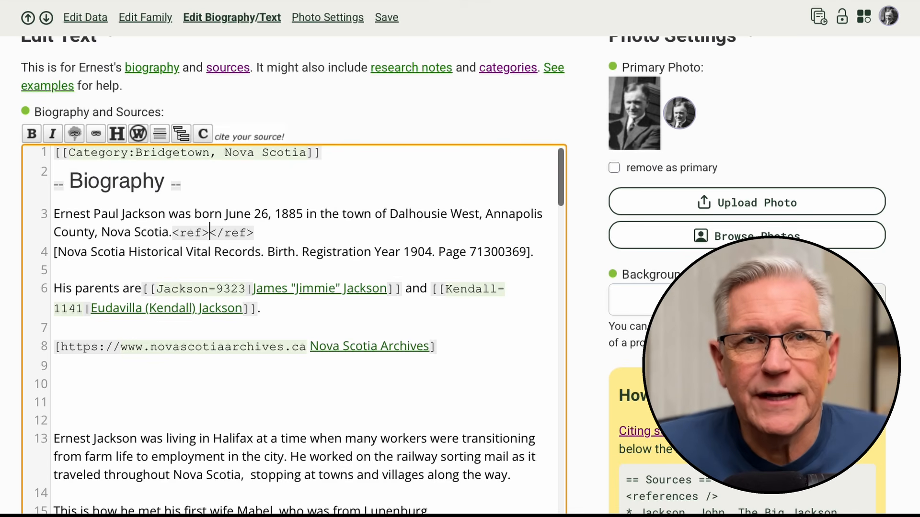
type("Nova Scotia Historical Vital Records. Birth. Registration Year 1904. Page 71300369")
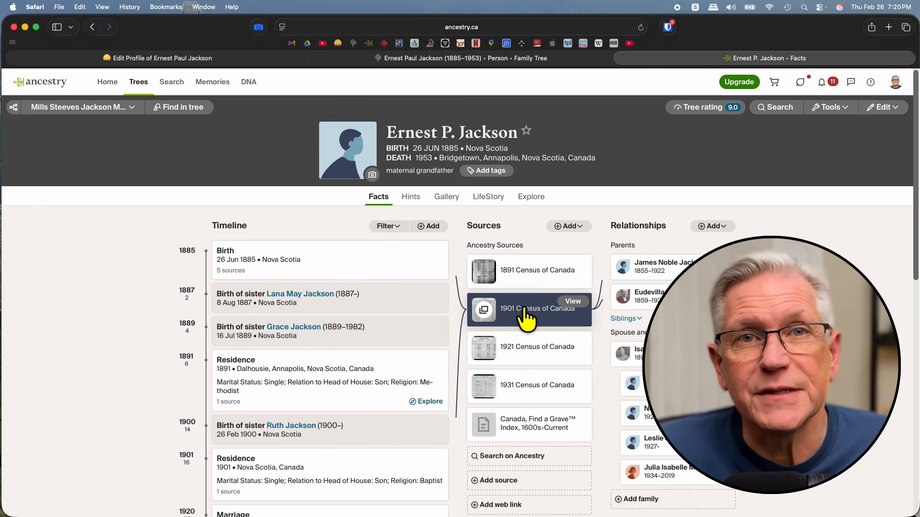
- Open the citation details of the 1901 Census of Canada source and copy the full text of its source note
left_click(572, 302)
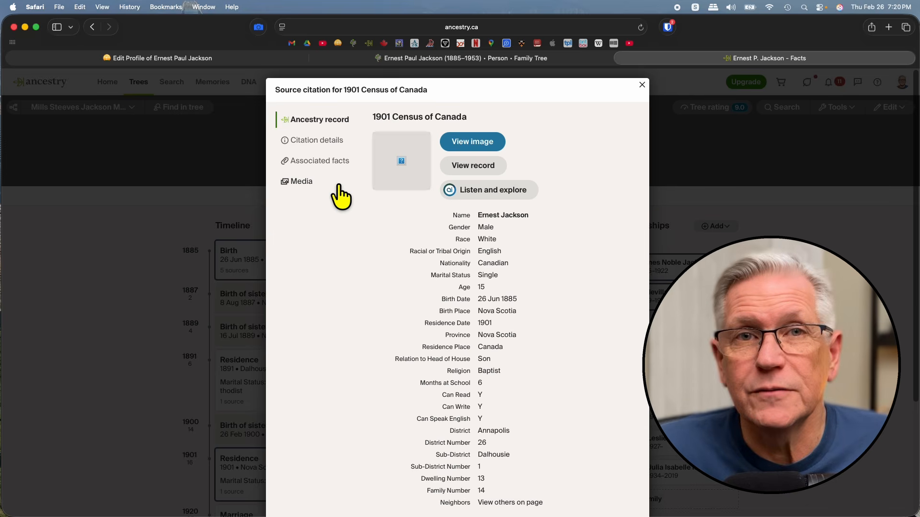
left_click(310, 140)
left_click_drag(571, 303, 366, 258)
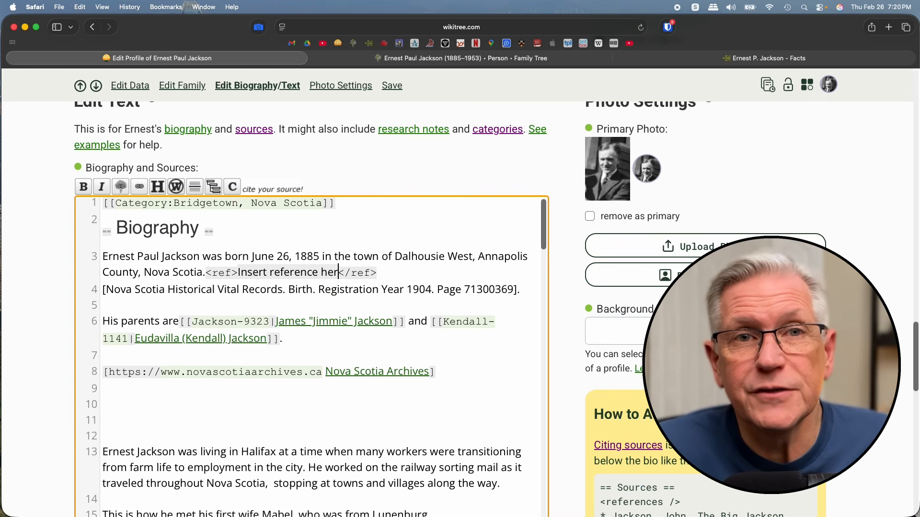
- Switch to the WikiTree profile editor and replace the text between the birth sentence's ref tags with the copied 1901 Census of Canada note
key("BackSpace")
key("BackSpace")
key("BackSpace")
key("BackSpace")
key("BackSpace")
key("BackSpace")
key("BackSpace")
key("BackSpace")
key("BackSpace")
key("BackSpace")
key("BackSpace")
key("BackSpace")
key("BackSpace")
key("BackSpace")
key("BackSpace")
key("BackSpace")
key("BackSpace")
key("BackSpace")
key("BackSpace")
key("BackSpace")
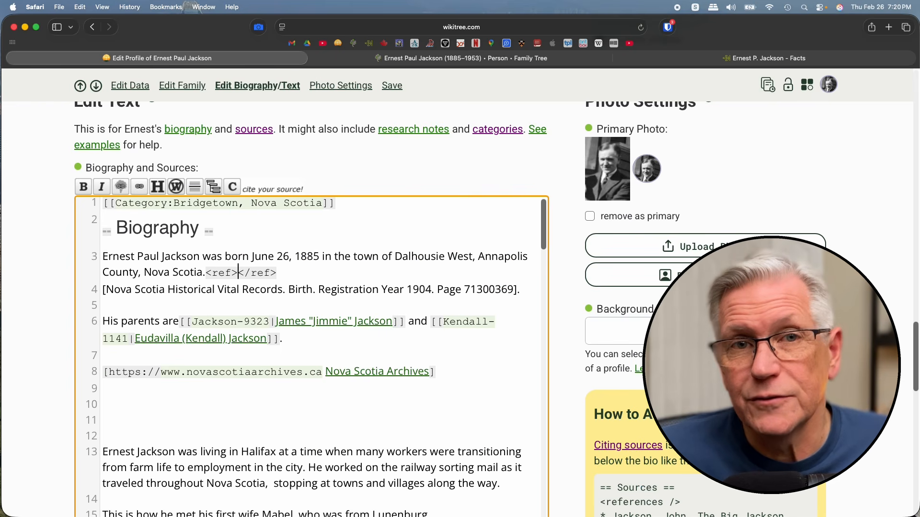
type("Library and Archives Canada. <i>Census of Canada, 1901</i>. Ottawa, Ontario, Canada: Library and Archives Canada, 2004. <a href=\"http://www.bac-lac.gc.ca/eng/census/1901/Pages/about-census.aspxl\" target=\"_blank\">http://www.bac-lac.gc.ca/eng/census/1901/Pages/about-census.aspxl</a>. Series RG31-C-1. Statistics Canada Fonds. Microfilm reels: T-6428 to T-6556.<br><br>Images are reproduced with the permission of Library and Archives Canada.")
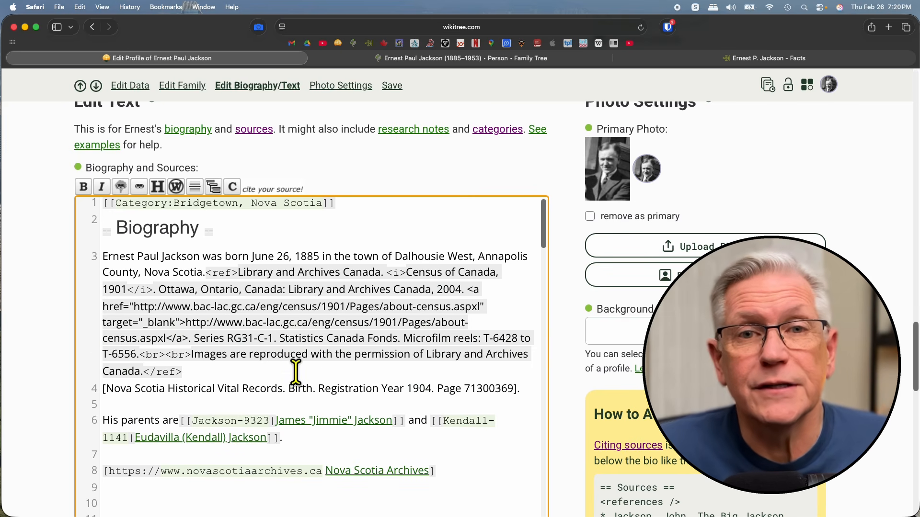
- Switch to the FamilySearch sources list, expand the 1885 "Canada, Nova Scotia, Vital Records, 1763-1957" source and select its record link and citation text
key("ctrl+Tab")
scroll(530, 302, "up", 10)
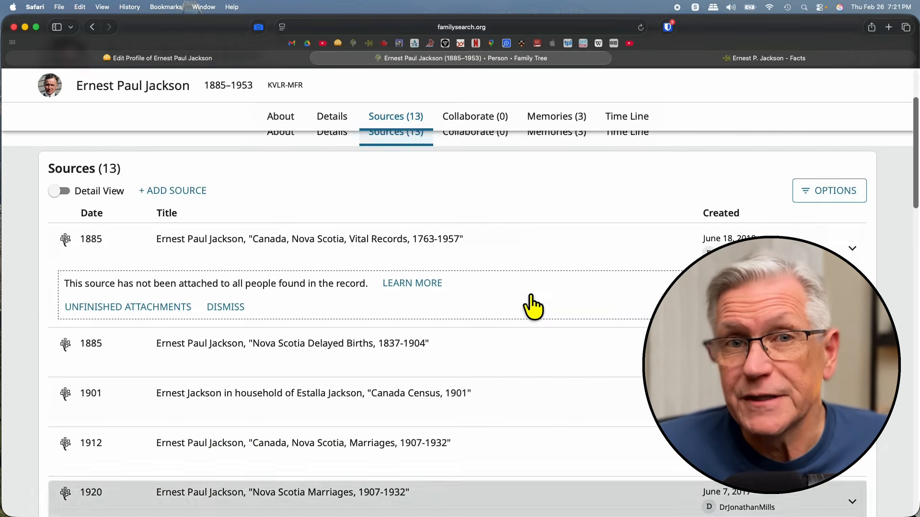
left_click(337, 251)
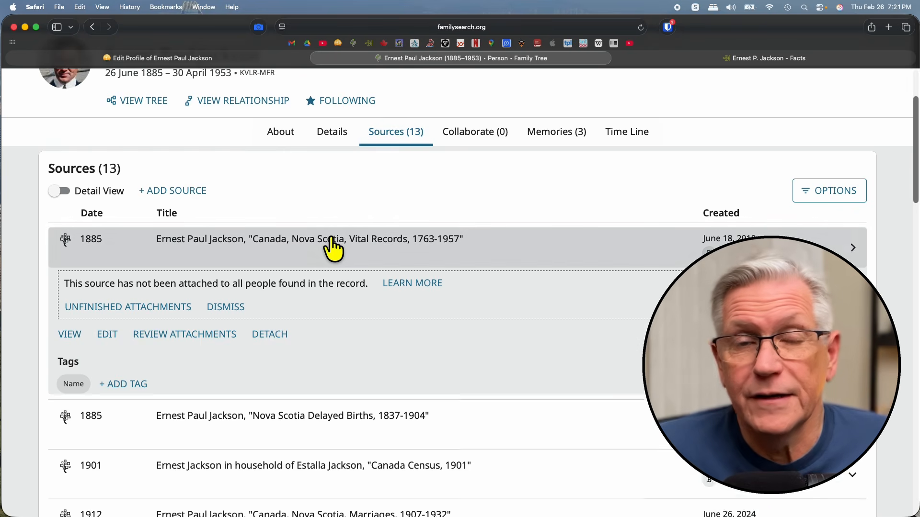
scroll(533, 375, "down", 5)
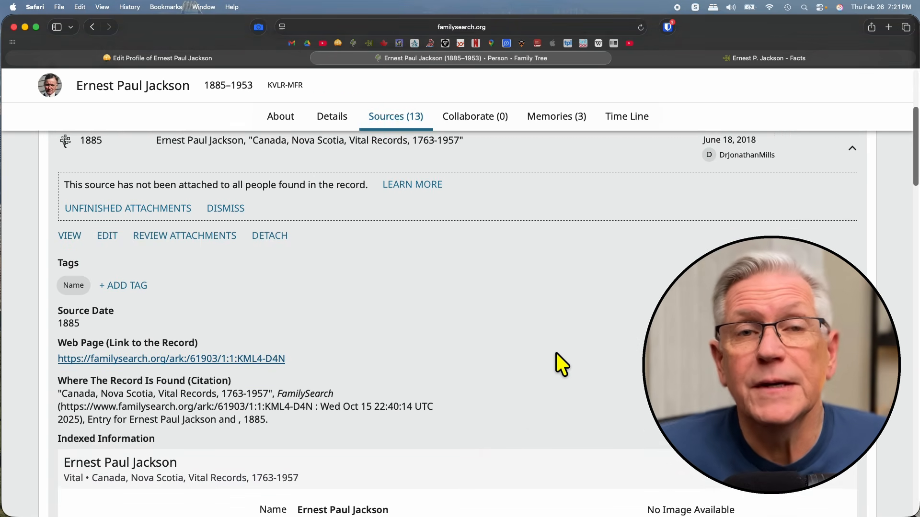
left_click_drag(269, 378, 51, 355)
key("super+c")
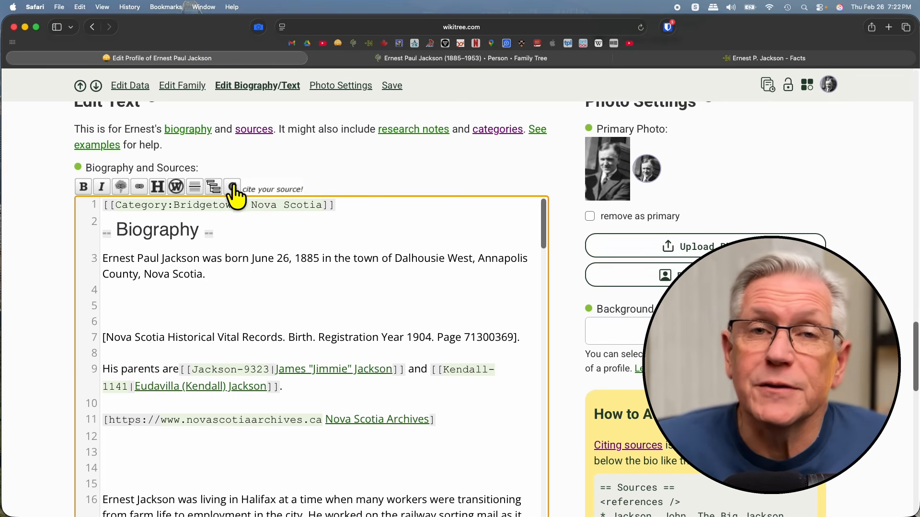
- Insert reference tags after the birth sentence and replace their placeholder with "Nova Scotia Historical Vital Records. Birth. Registration Year 1904. Page 71300369"
left_click(233, 188)
left_click(344, 274)
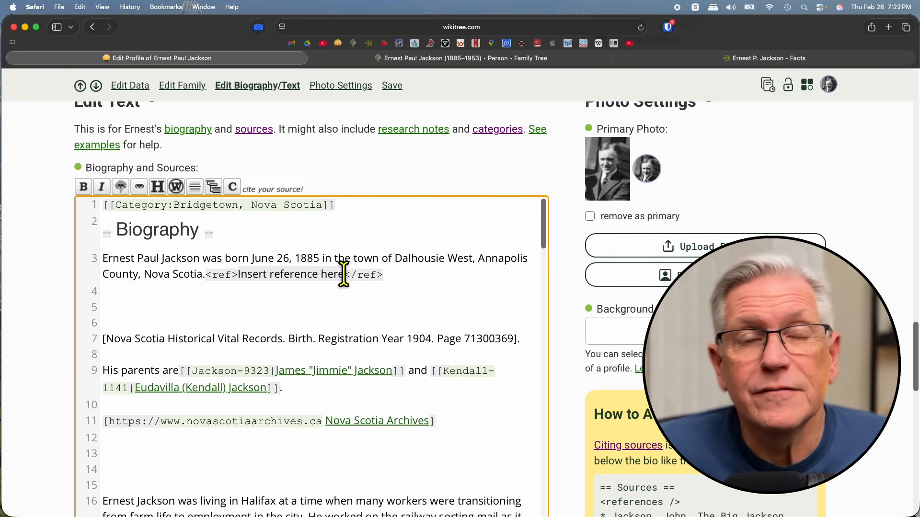
key("BackSpace")
key("BackSpace")
key("BackSpace")
key("BackSpace")
key("BackSpace")
key("BackSpace")
key("BackSpace")
key("BackSpace")
key("BackSpace")
key("BackSpace")
key("BackSpace")
key("BackSpace")
key("BackSpace")
key("BackSpace")
key("BackSpace")
key("BackSpace")
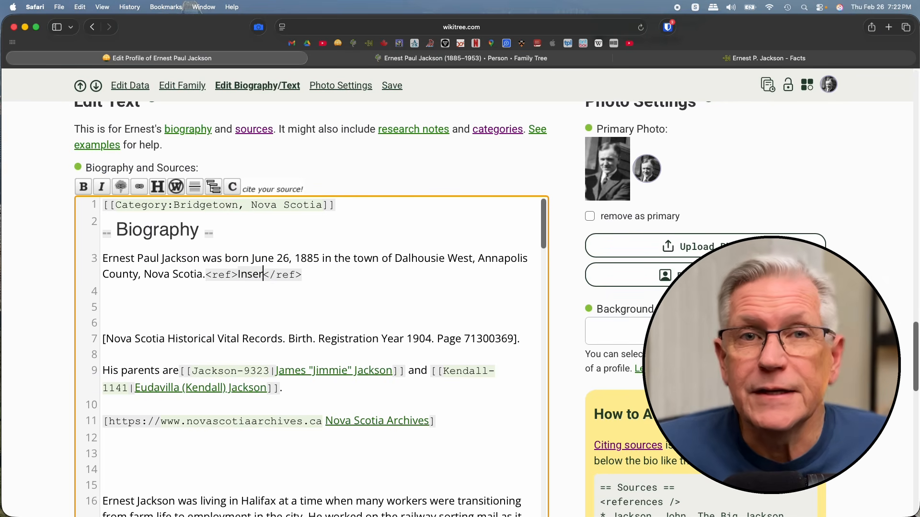
key("super+v")
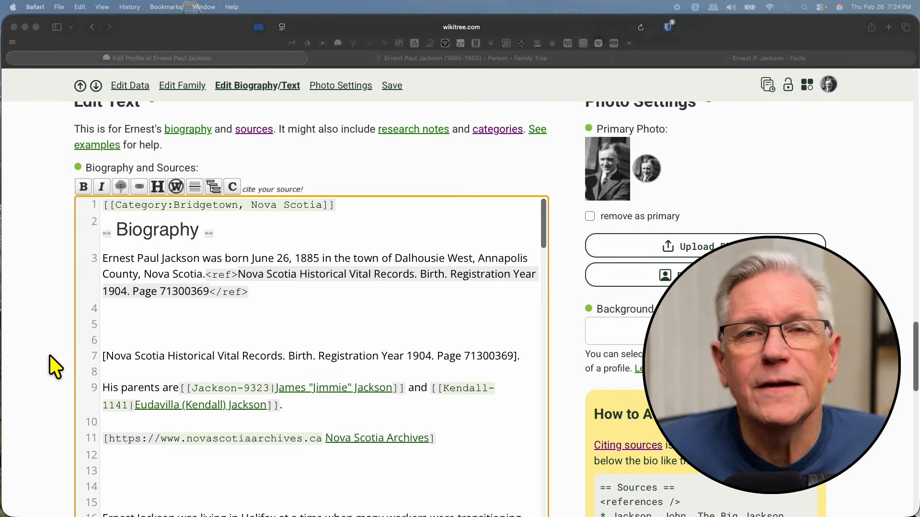
- Preview the edited biography, examine its footnote markers, family links and external link, and close the preview
scroll(46, 360, "down", 15)
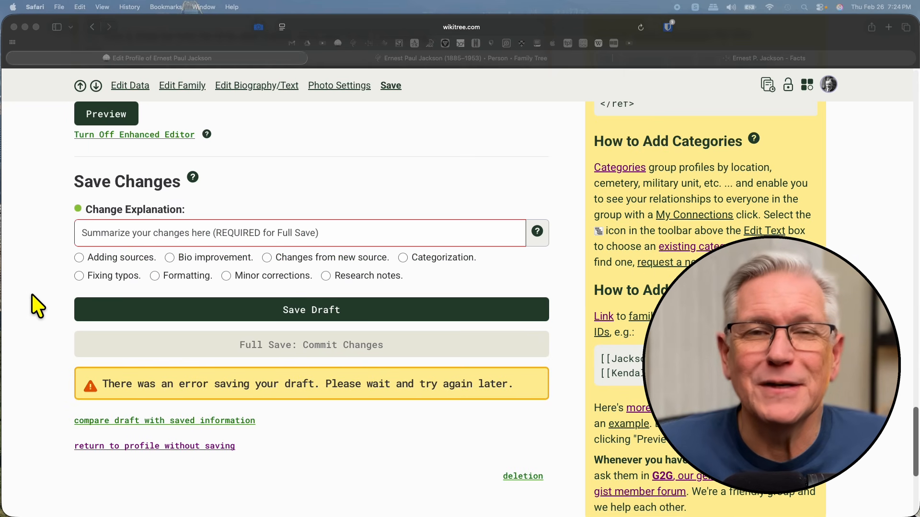
scroll(78, 153, "up", 2)
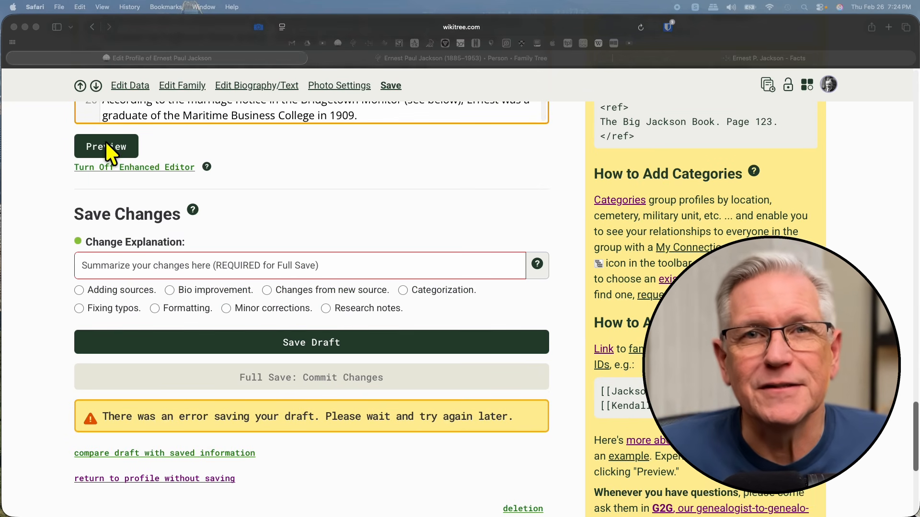
scroll(107, 147, "up", 1)
left_click(110, 168)
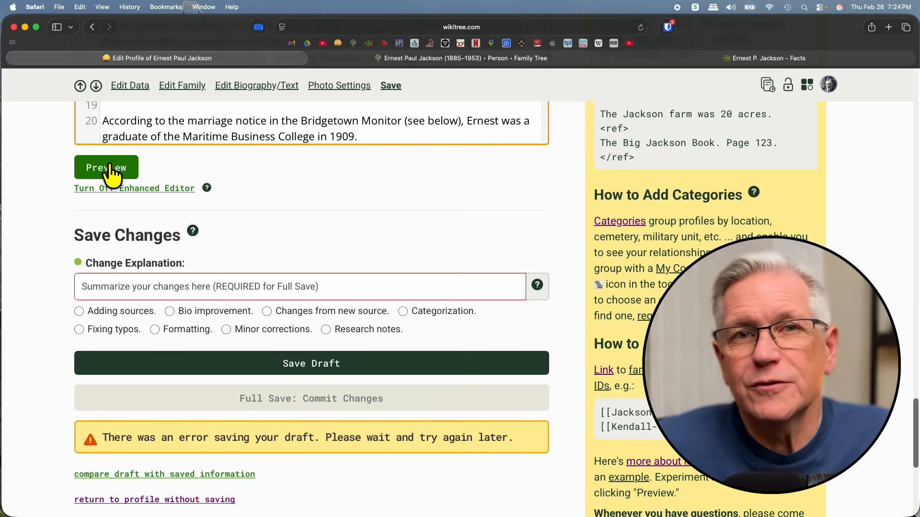
left_click(111, 168)
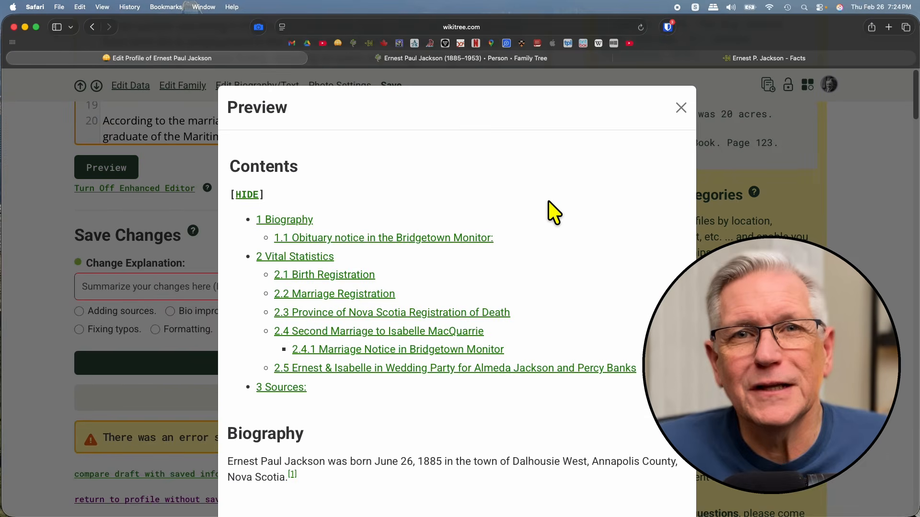
scroll(571, 290, "down", 10)
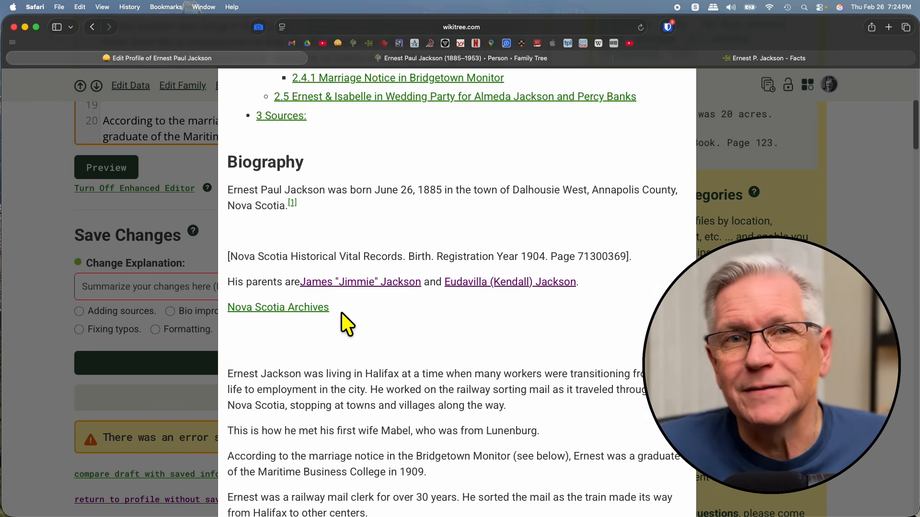
scroll(434, 330, "down", 10)
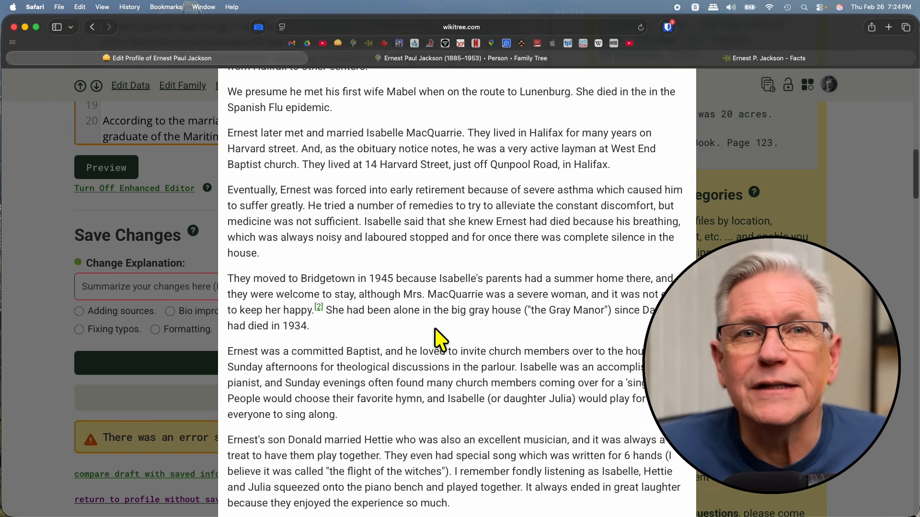
key("Escape")
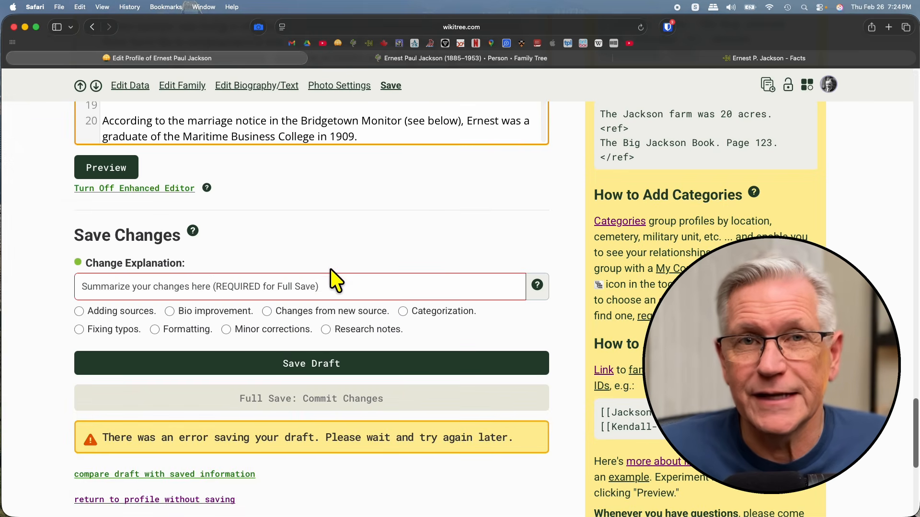
- Set the change explanation to "Bio improvement.", commit the changes with a full save, and view the biography on the saved profile
left_click(170, 311)
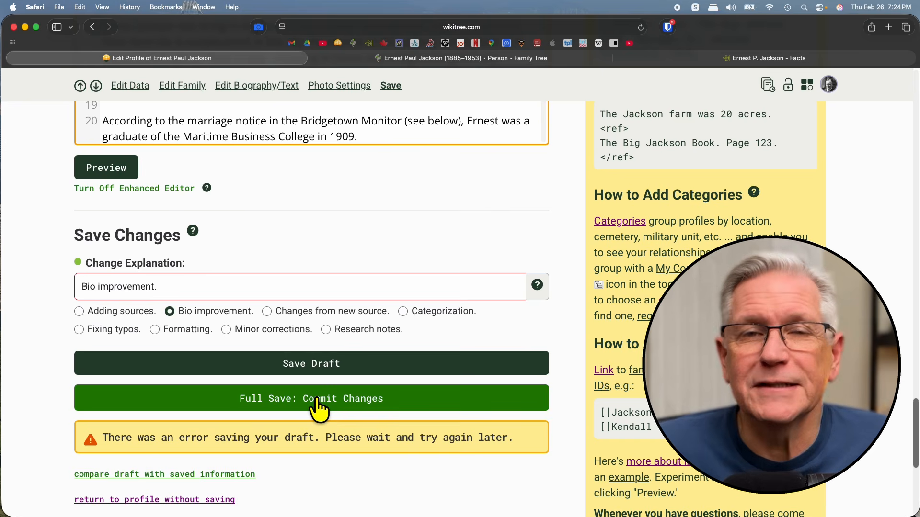
left_click(317, 403)
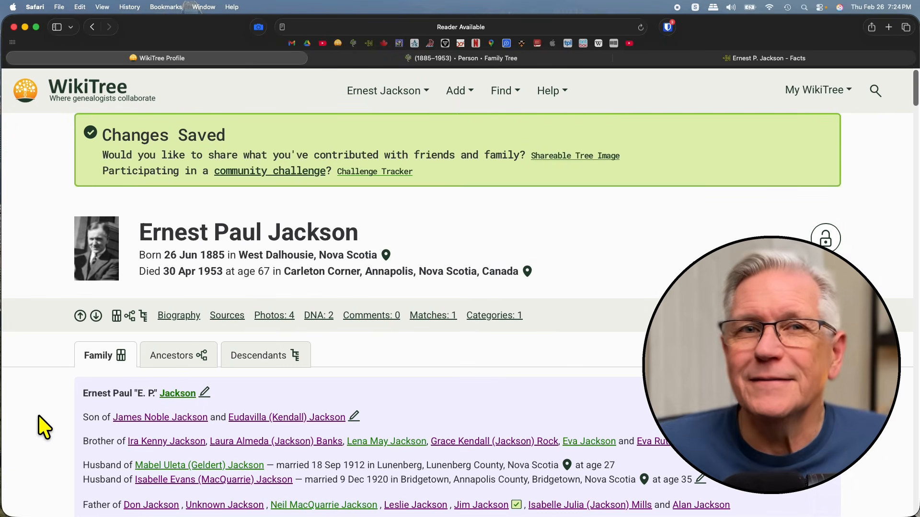
scroll(39, 402, "down", 8)
scroll(39, 400, "down", 5)
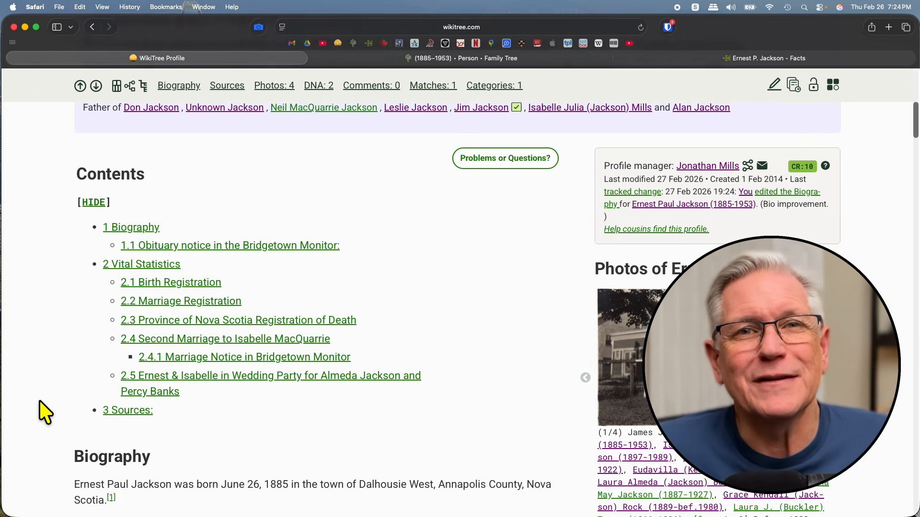